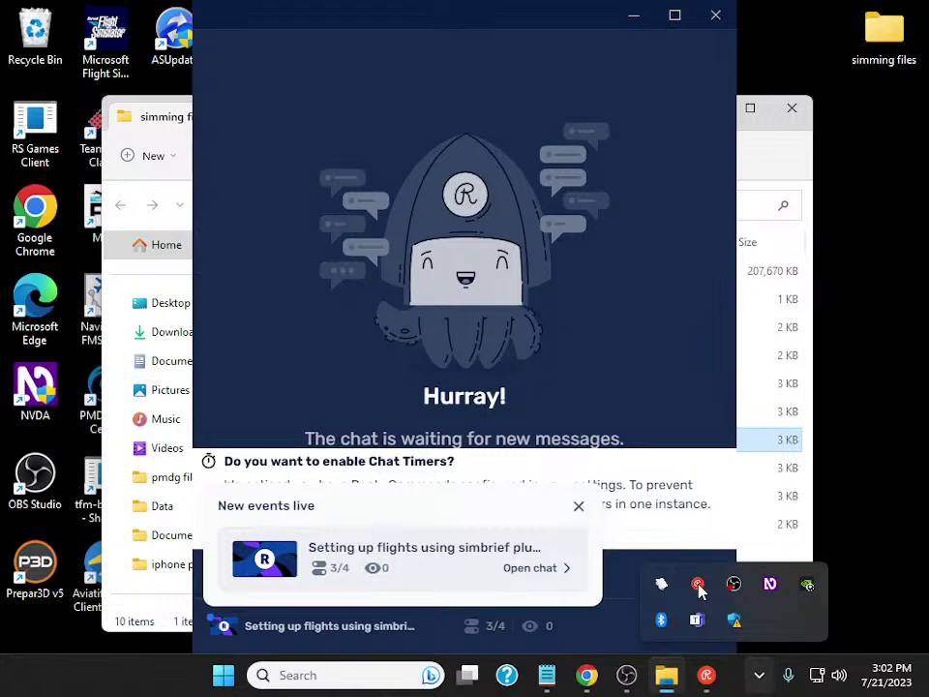
Step: Switch to Restream Chat and send the message "welcome"
key("alt+Tab")
key("alt+Tab")
key("alt+Tab")
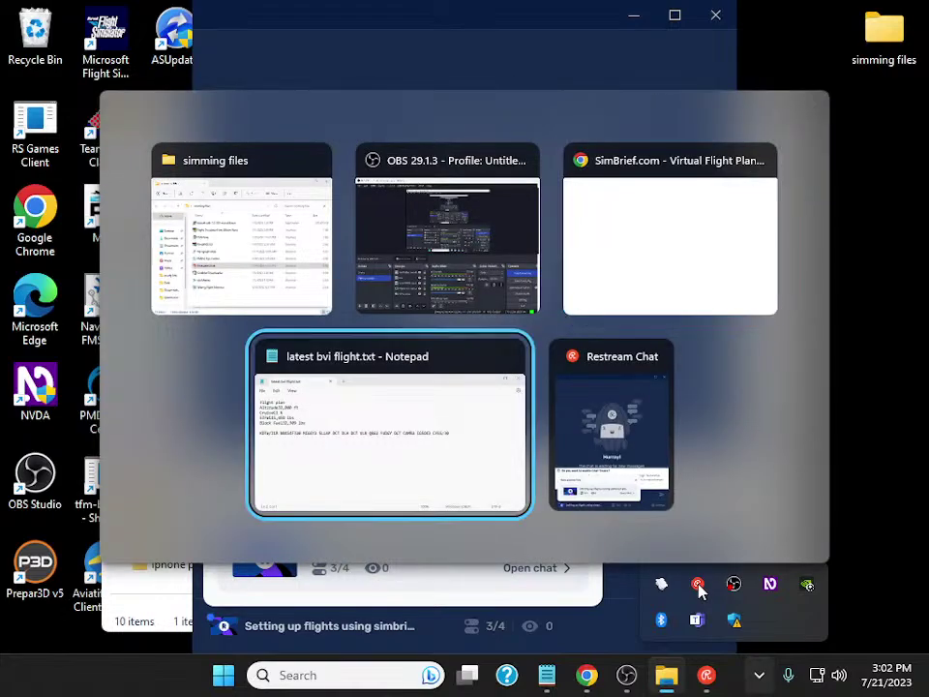
key("alt+Tab")
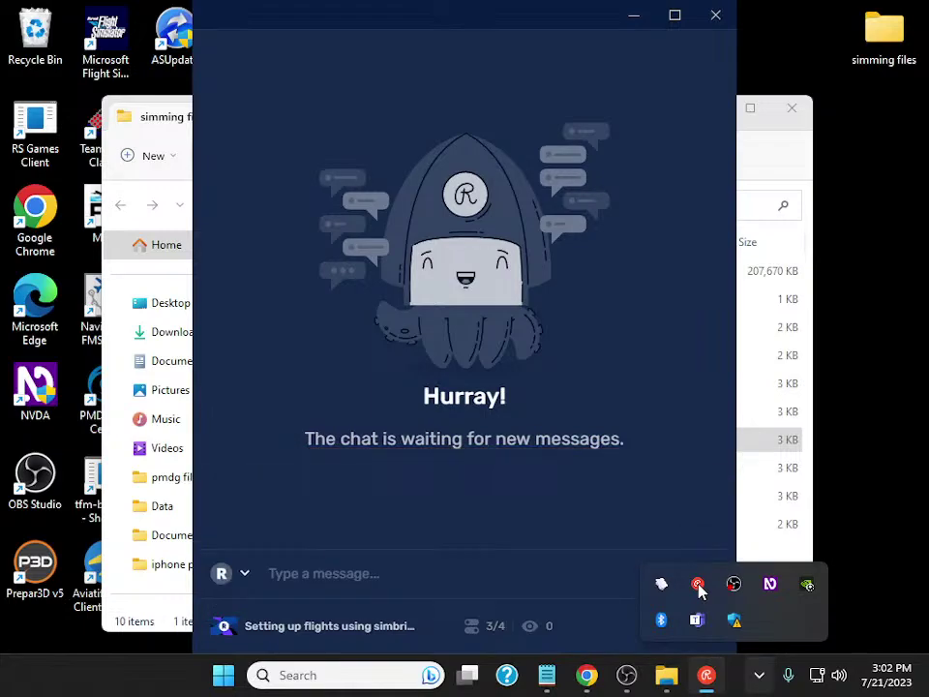
type("we")
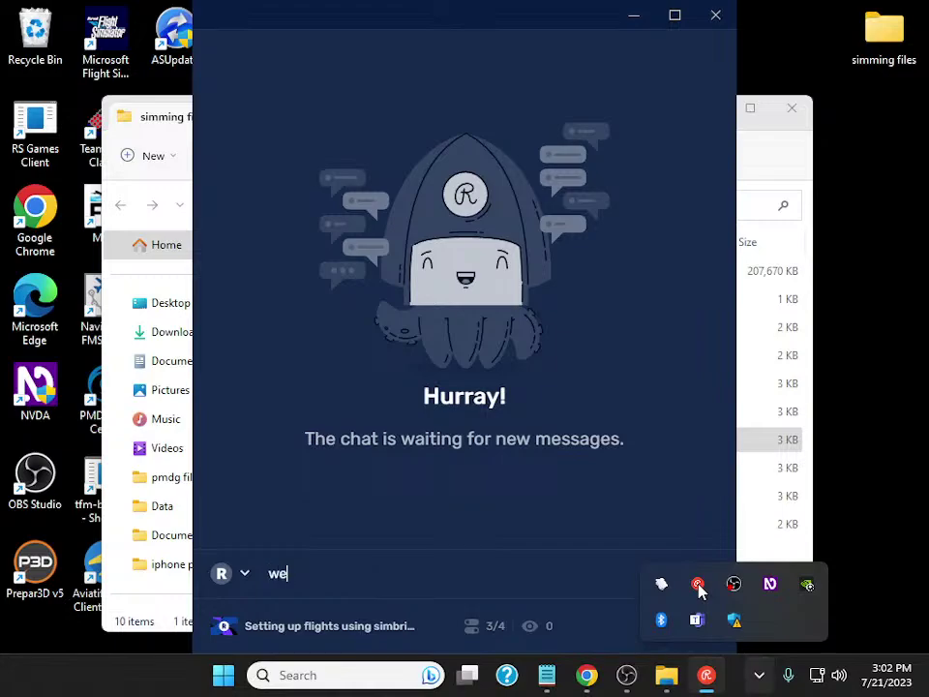
type("lcome")
key("Return")
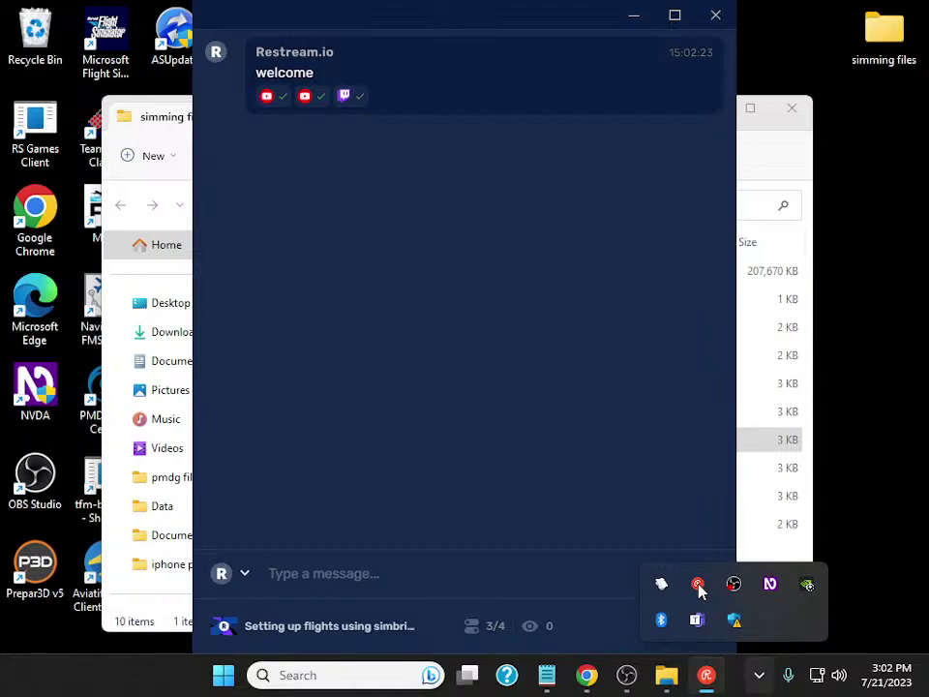
Step: Send the chat message "hello everyone" to the connected channels
type("hello")
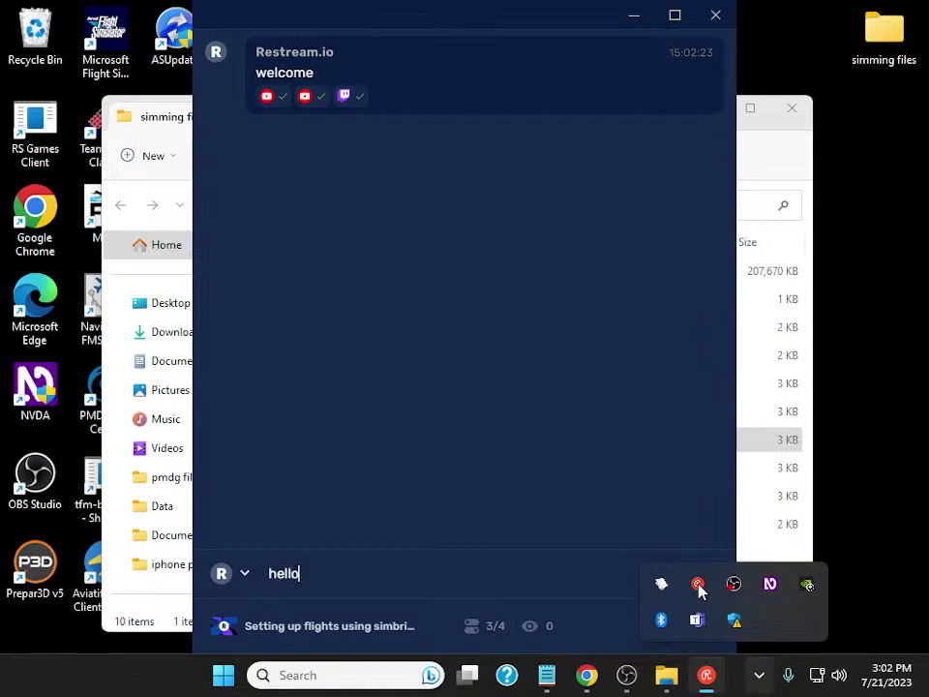
type(" everyone")
key("Return")
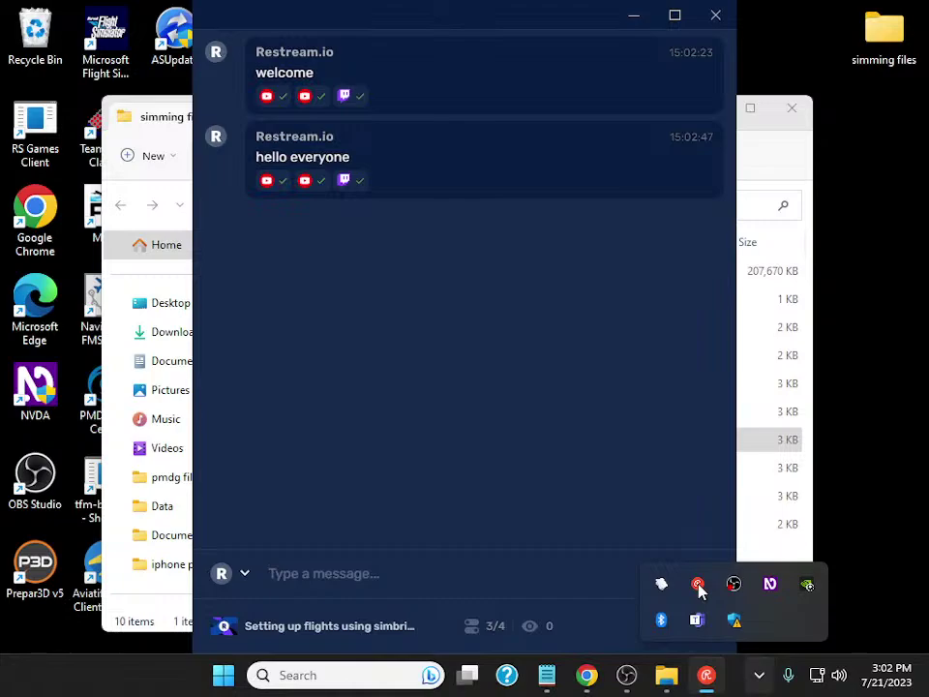
Step: Close the simming files folder window and switch to latest bvi flight.txt in Notepad
key("alt+Tab")
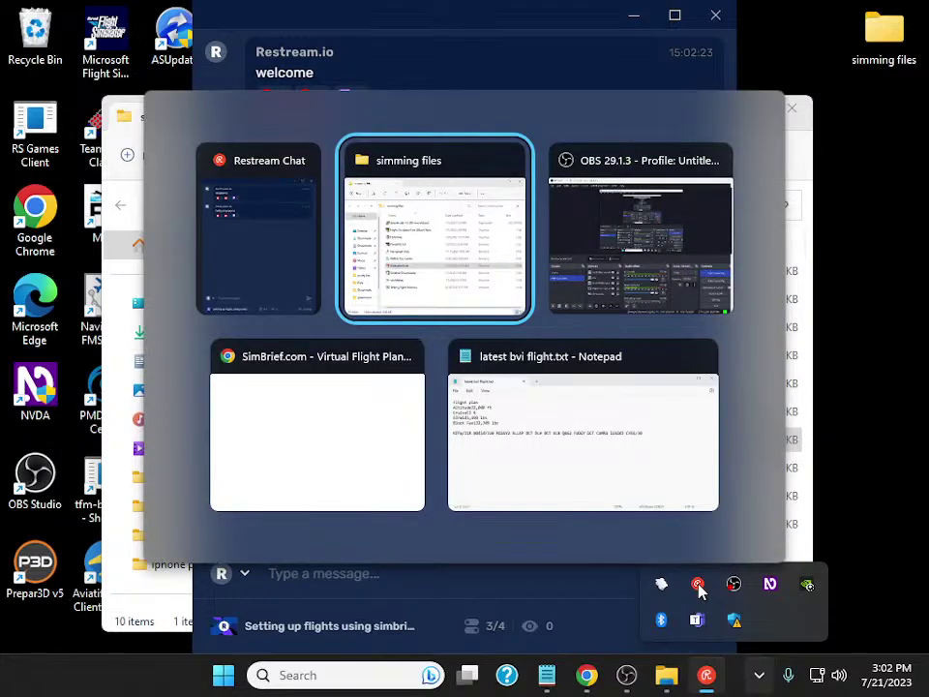
key("alt+F4")
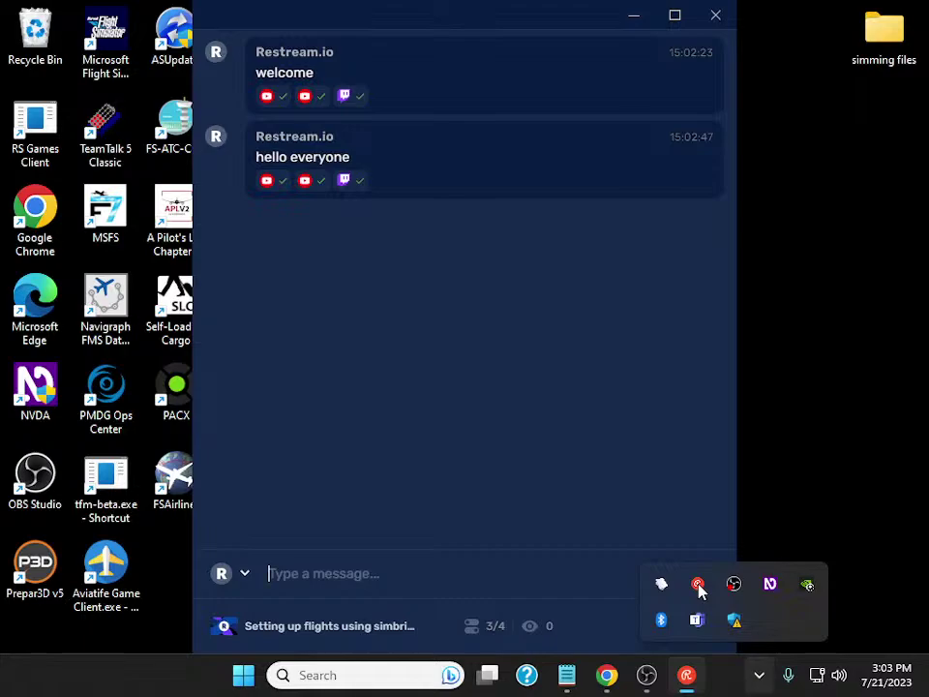
key("alt+Tab")
key("alt+Tab")
key("alt+Tab")
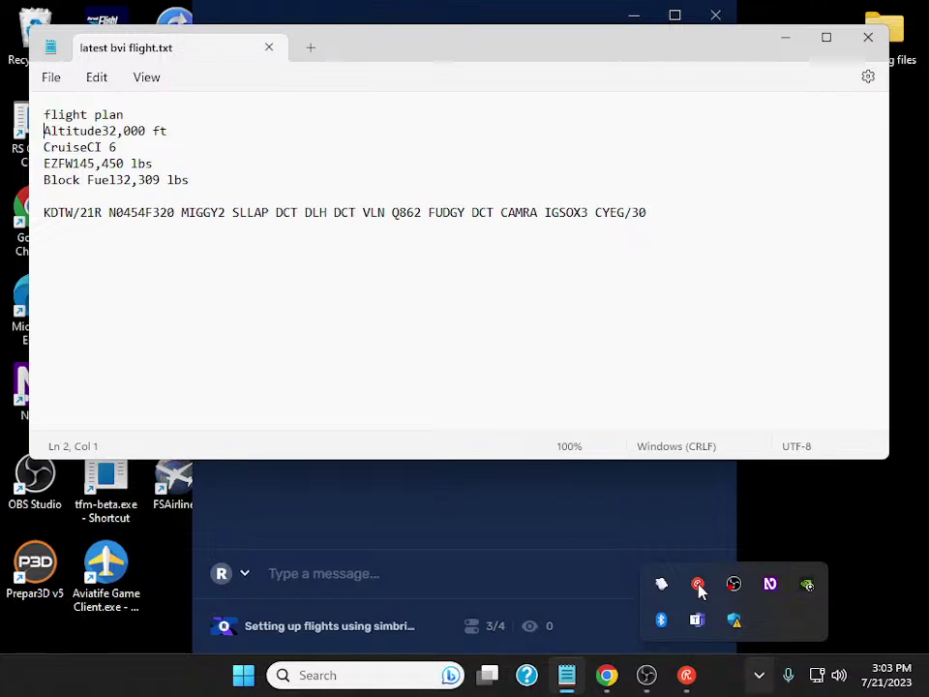
Step: Read through the flight plan's route line in the text file, from the departure airport through the waypoints
key("Down")
key("Down")
key("Down")
key("Down")
key("Down")
key("Right")
key("Right")
key("Right")
key("Right")
key("Home")
key("Right")
key("Right")
key("Right")
key("Right")
key("Right")
key("Right")
key("Right")
key("Right")
key("Right")
key("ctrl+Right")
key("Right")
key("Right")
key("Right")
key("Right")
key("Right")
key("Right")
key("Right")
key("Right")
key("Right")
key("Right")
key("Right")
key("Right")
key("Down")
key("Left")
key("Left")
key("Left")
key("Left")
key("Left")
key("Left")
key("Left")
key("Left")
key("Left")
key("Left")
key("Left")
key("Left")
key("Left")
key("Left")
key("Left")
key("Right")
key("Right")
key("Right")
key("Right")
key("Right")
key("Right")
key("Right")
key("Right")
key("Right")
key("Right")
key("Right")
key("Right")
key("Left")
key("Left")
key("Left")
key("Left")
key("Left")
key("Left")
key("Left")
key("Left")
key("Left")
key("Left")
key("Left")
key("Left")
key("Left")
key("Left")
key("Left")
key("Left")
key("Left")
key("Left")
key("Right")
key("Right")
key("Right")
key("Right")
key("Right")
key("Right")
key("Left")
key("Left")
key("Left")
key("Left")
key("Left")
key("Left")
key("Down")
Step: Go to the desktop, open the simming files folder and launch SimBrief Downloader from it
key("alt+Tab")
key("alt+Tab")
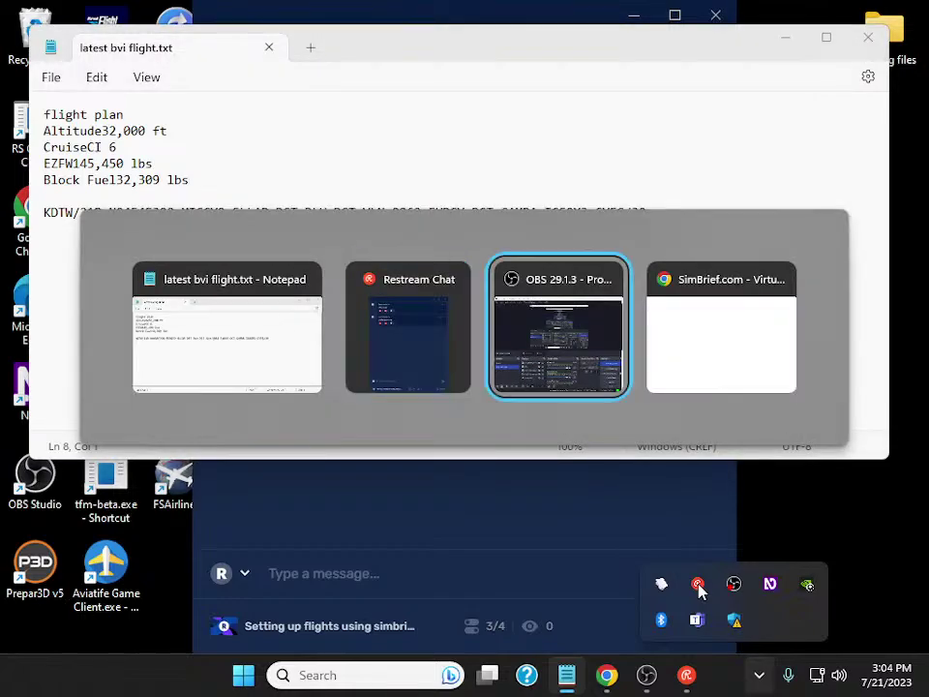
key("alt+Tab")
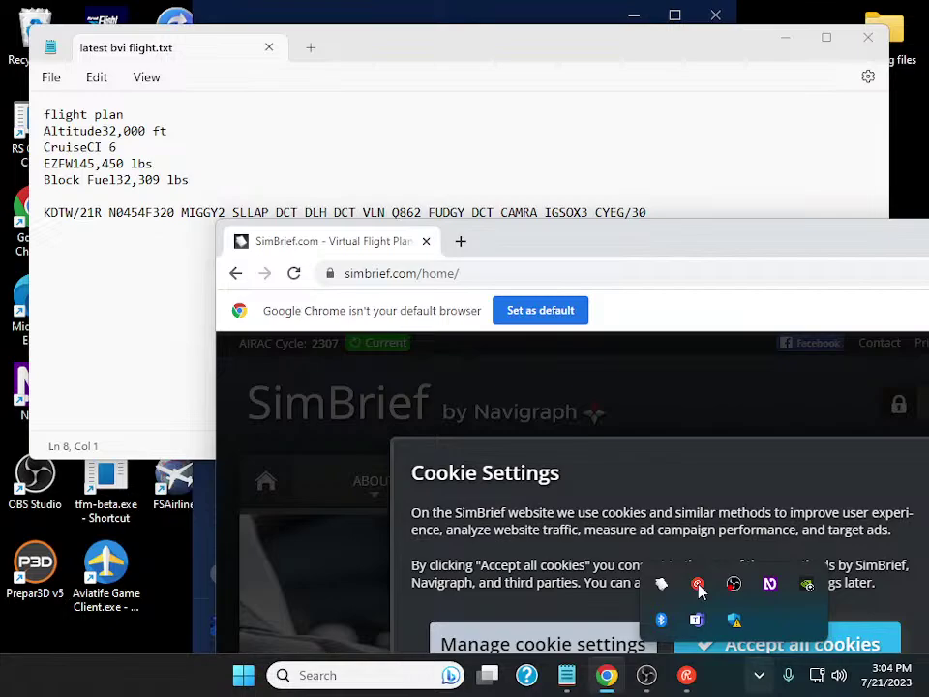
key("super+d")
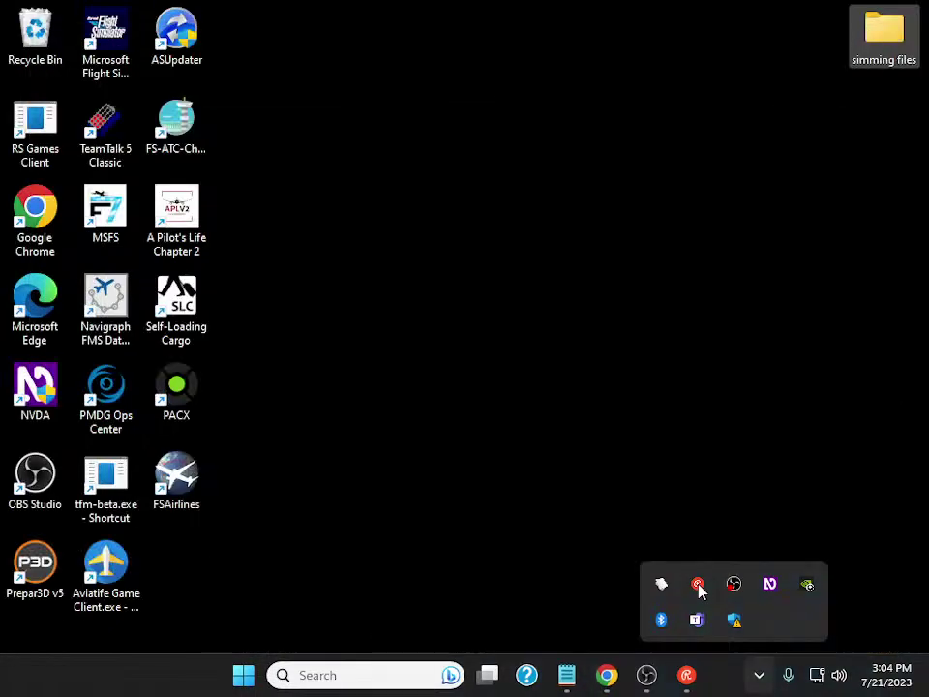
key("Return")
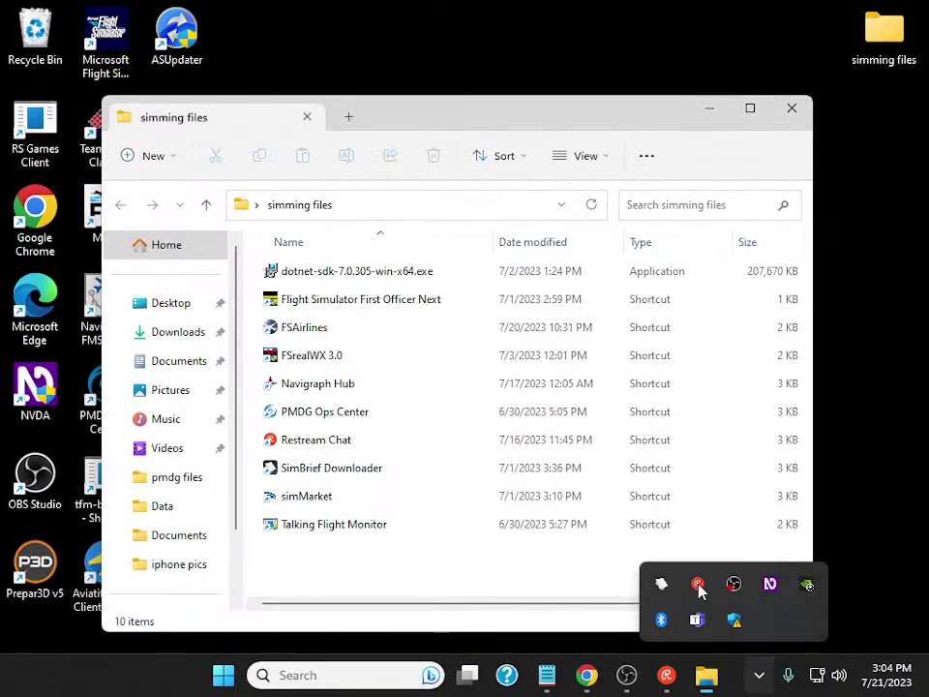
key("s")
key("Return")
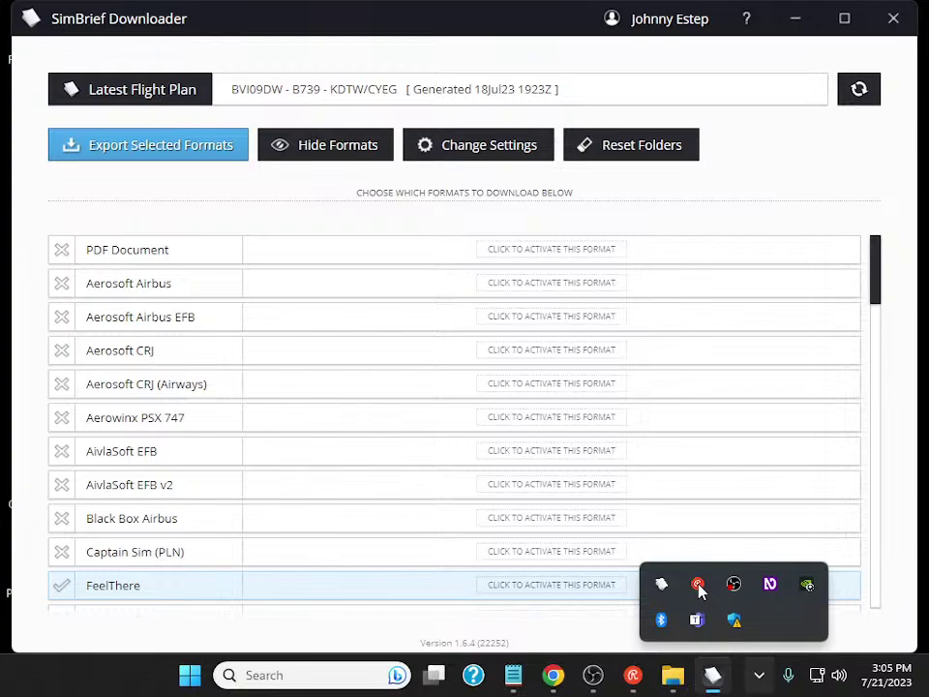
Step: Open SimBrief Downloader's program settings, review the options and close the settings dialog
key("Return")
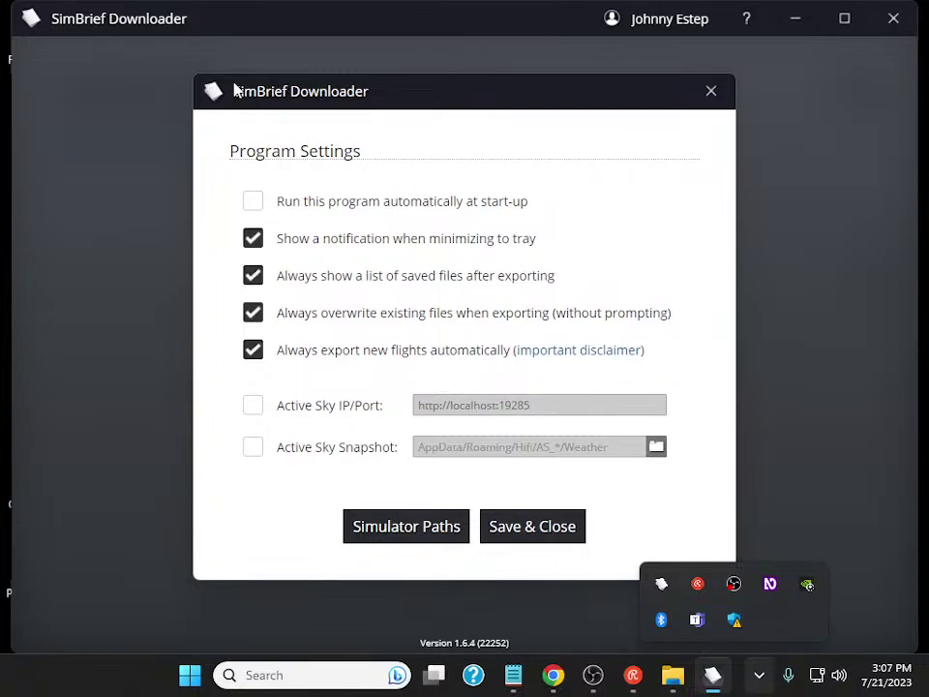
left_click(515, 201)
key("Return")
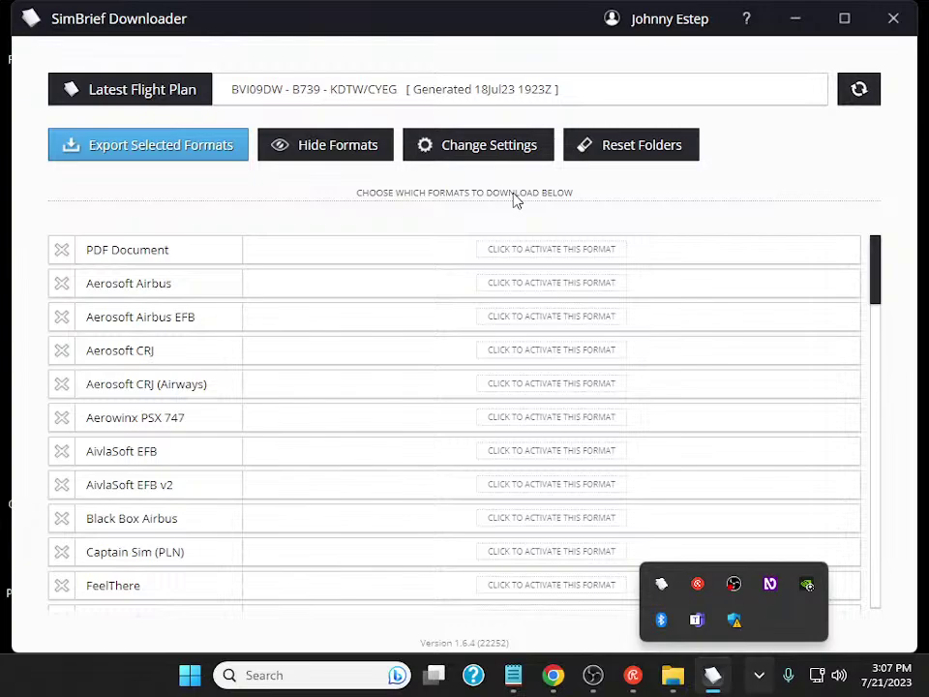
Step: Close the simming files folder window and switch to the SimBrief website in Chrome
key("alt+Tab")
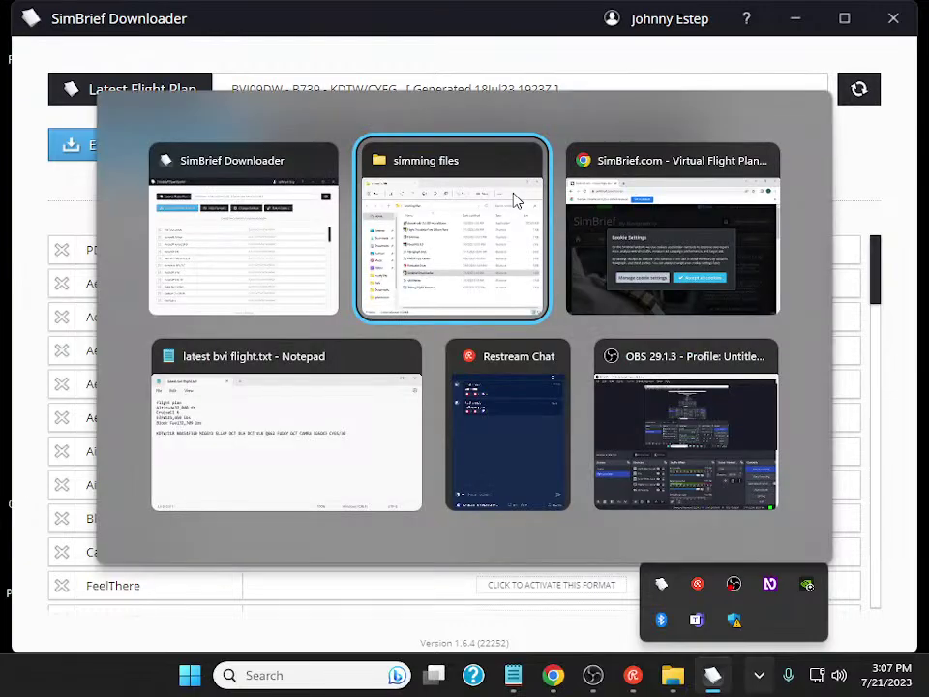
key("alt+F4")
key("alt+Tab")
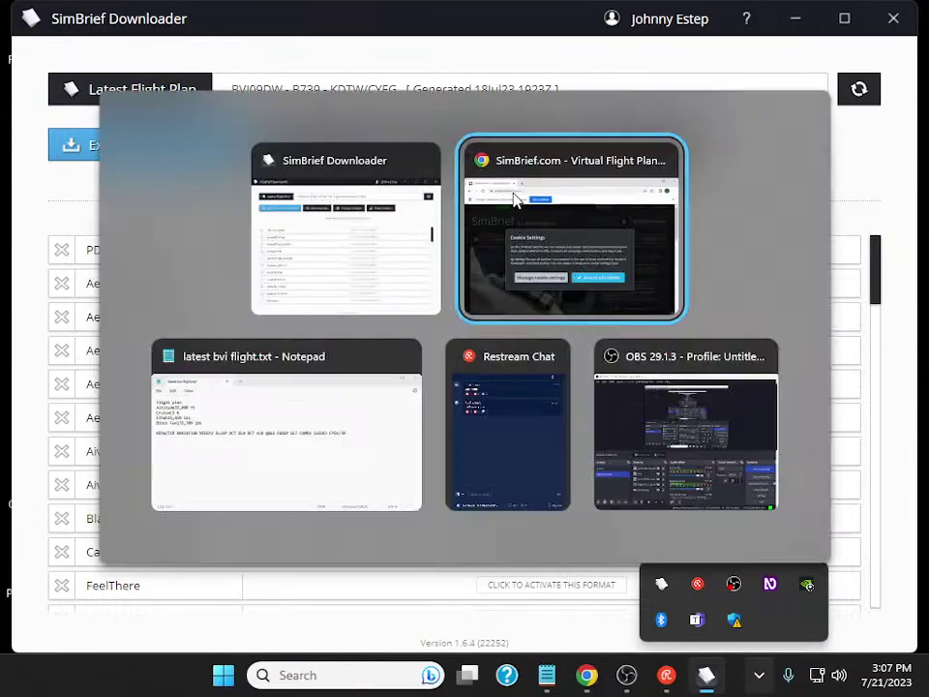
left_click(514, 198)
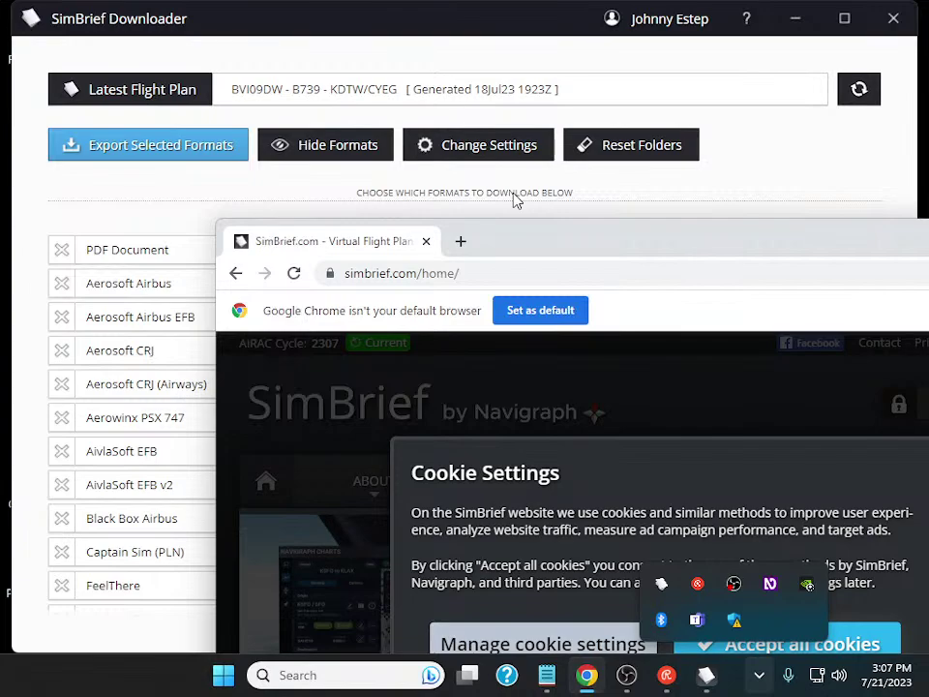
Step: Open the SimBrief Dispatch site and start a new flight from its links
key("Insert+F7")
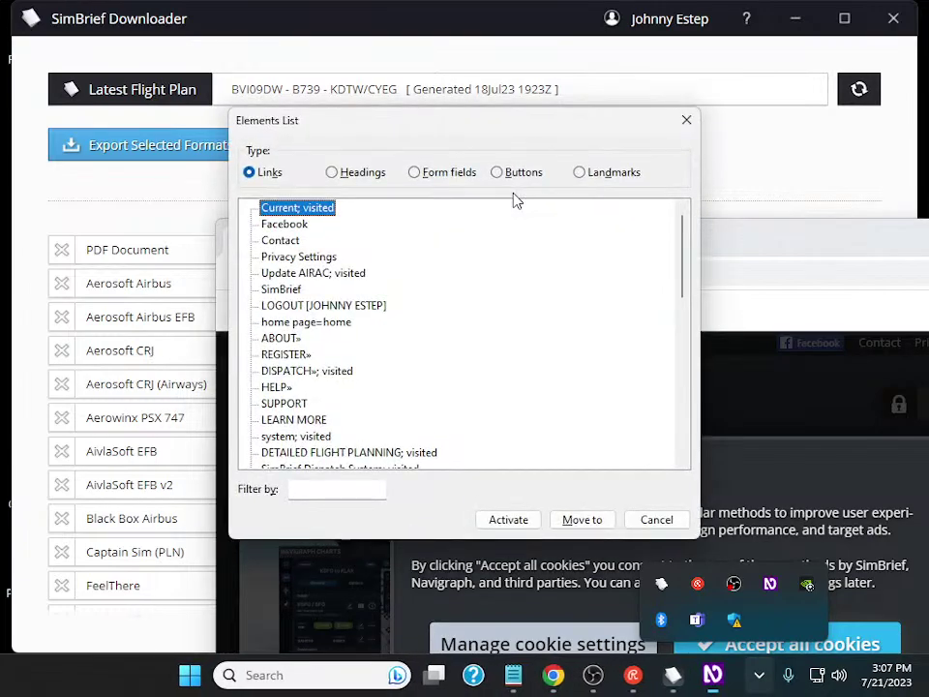
key("d")
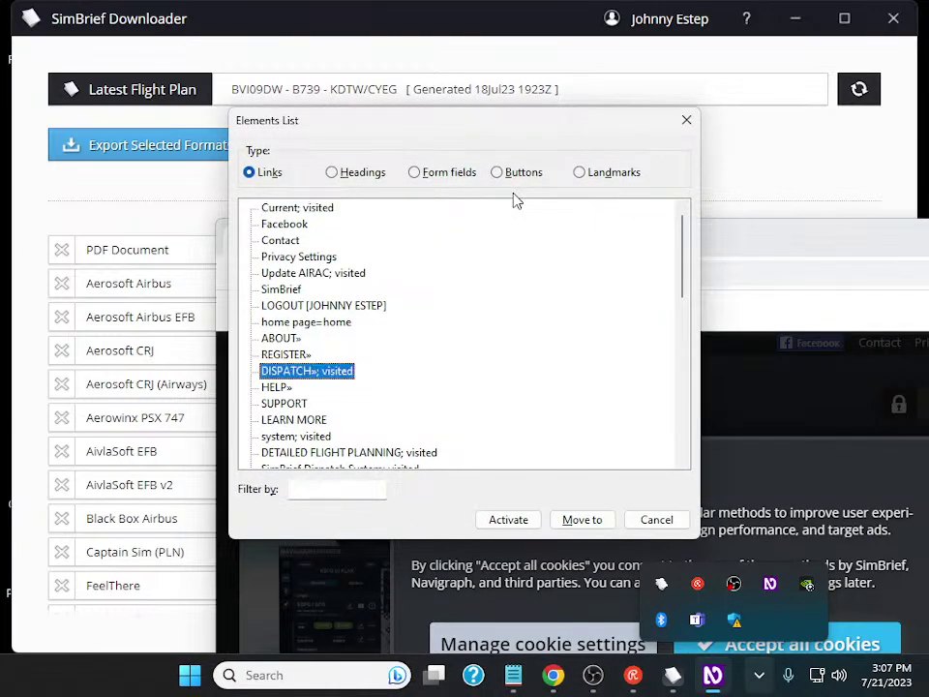
key("Return")
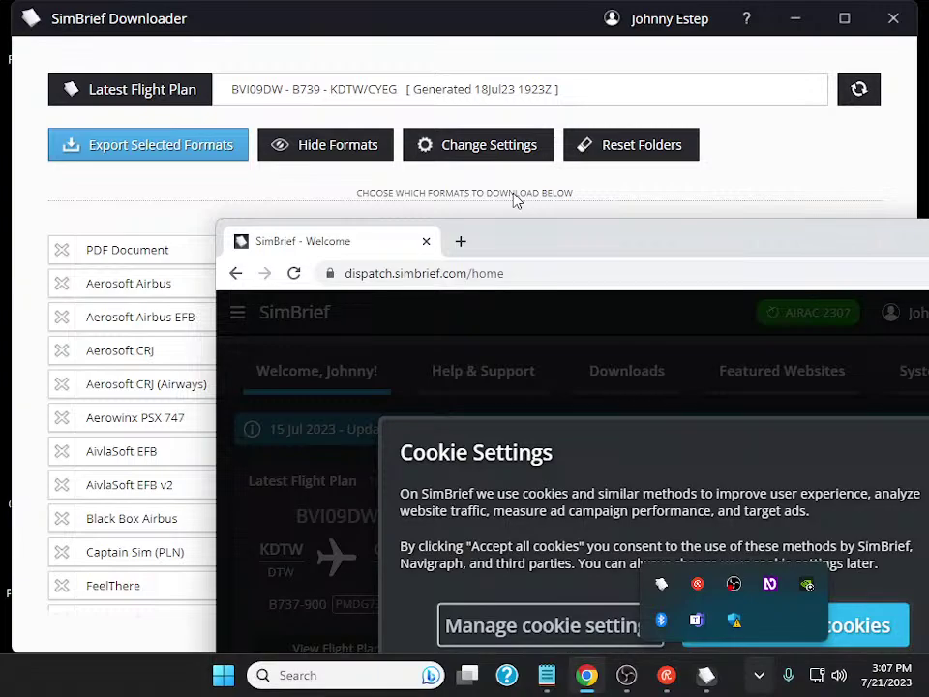
key("Insert+F7")
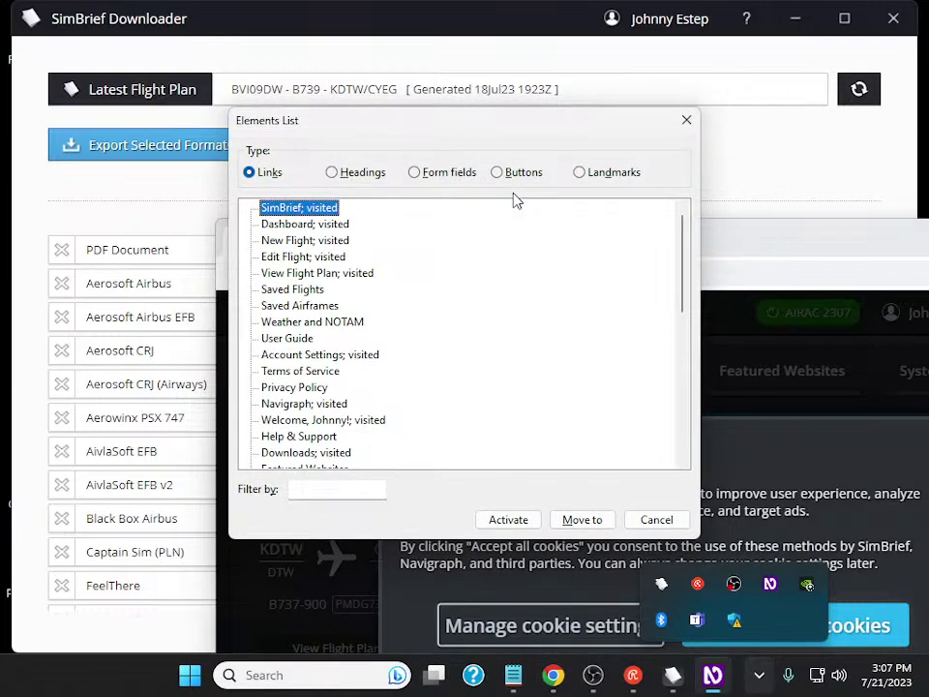
key("Down")
key("Down")
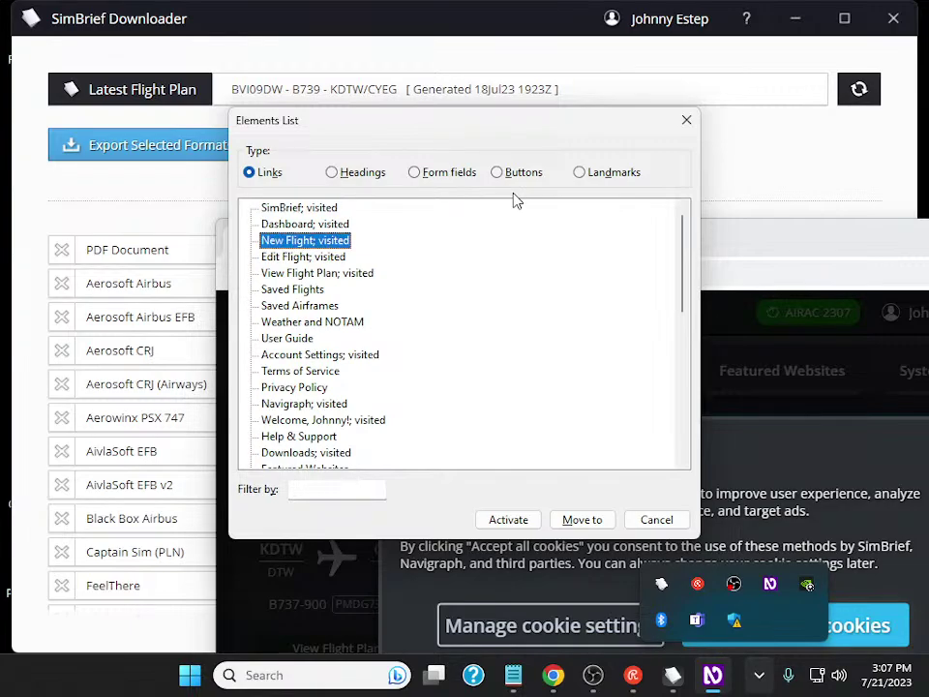
key("Return")
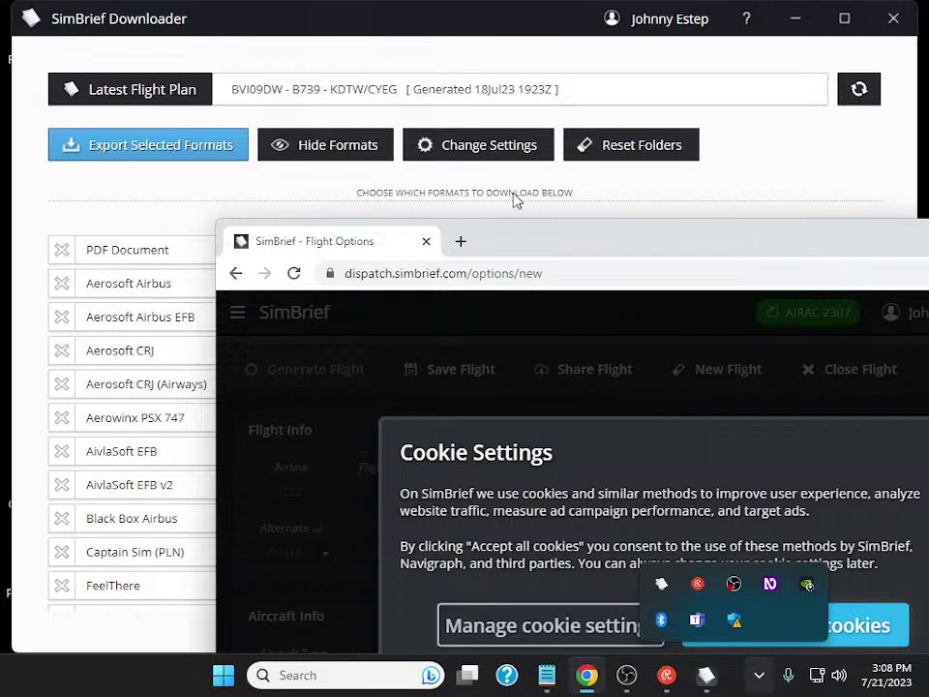
Step: Enter BVI as the new flight's airline, skip the flight number, and fill in KDTW as the departure airport
key("Tab")
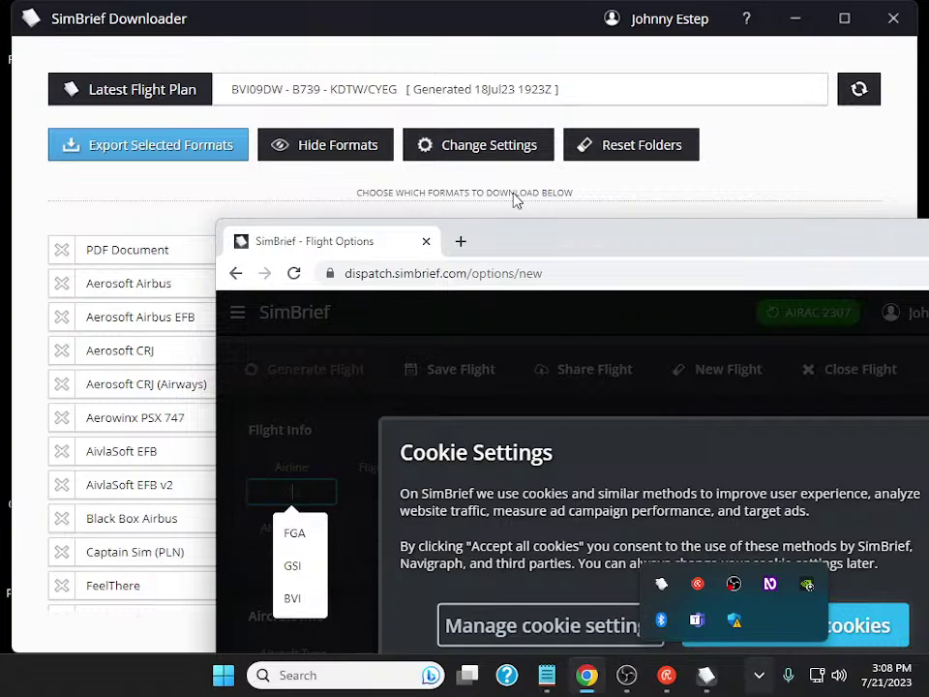
type("BVI")
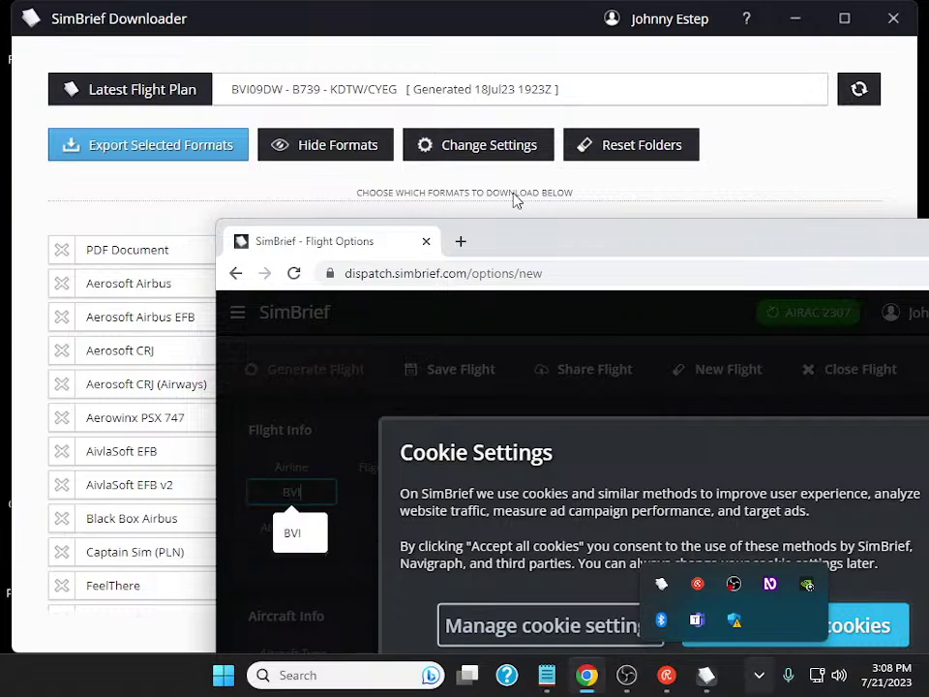
key("Tab")
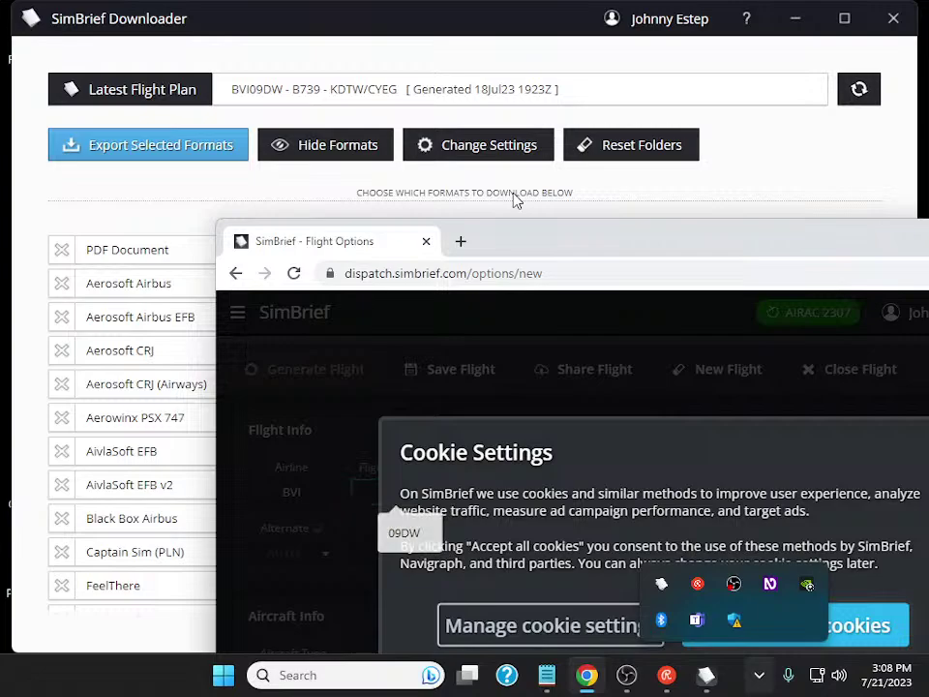
key("Tab")
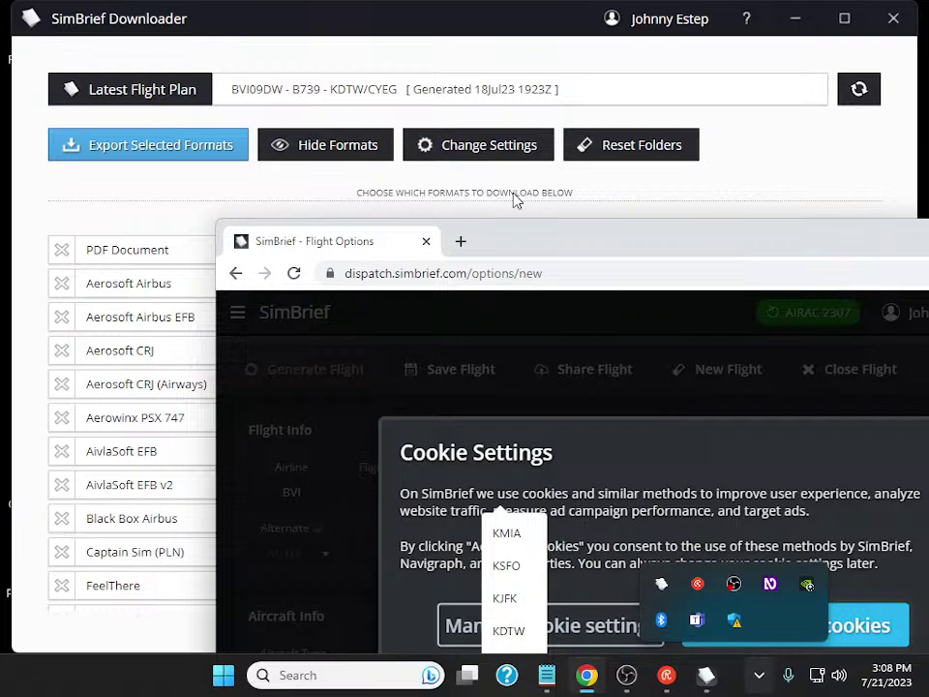
type("kd")
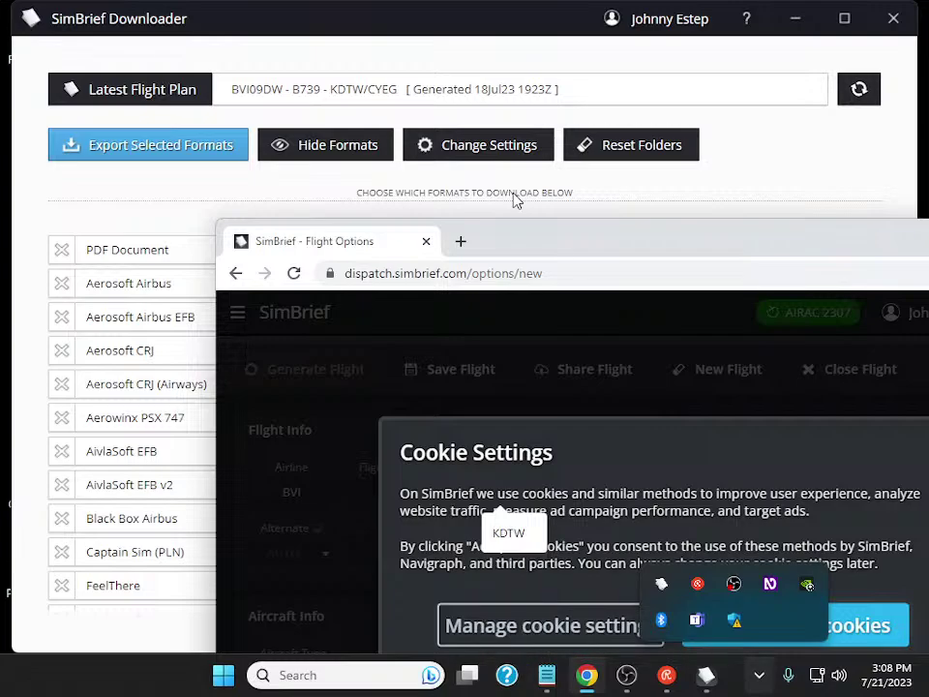
Step: Set the flight's aircraft type to B739 (B737-900)
key("Tab")
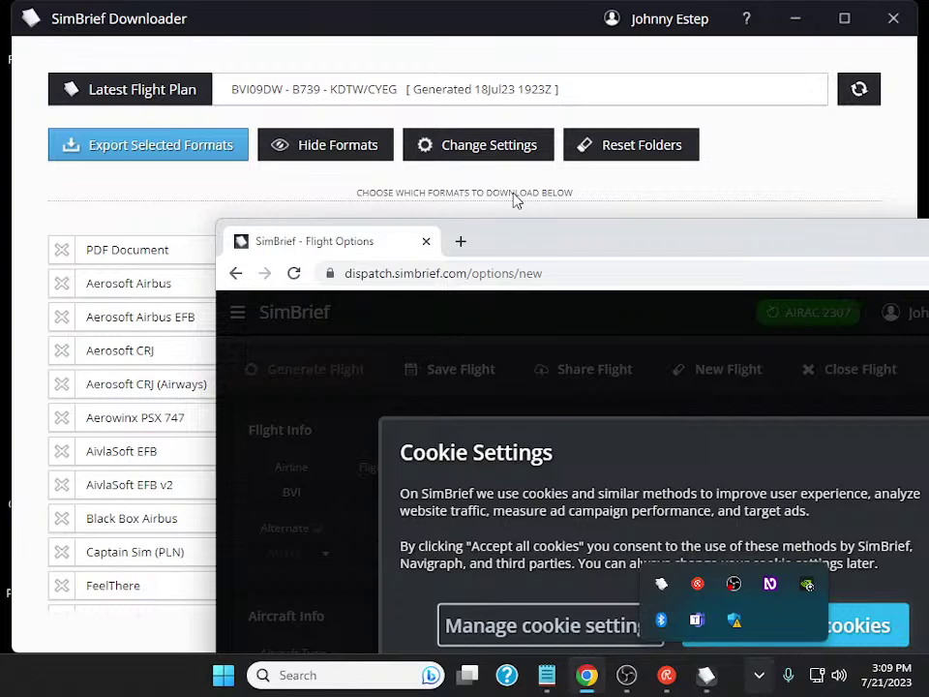
key("alt+Down")
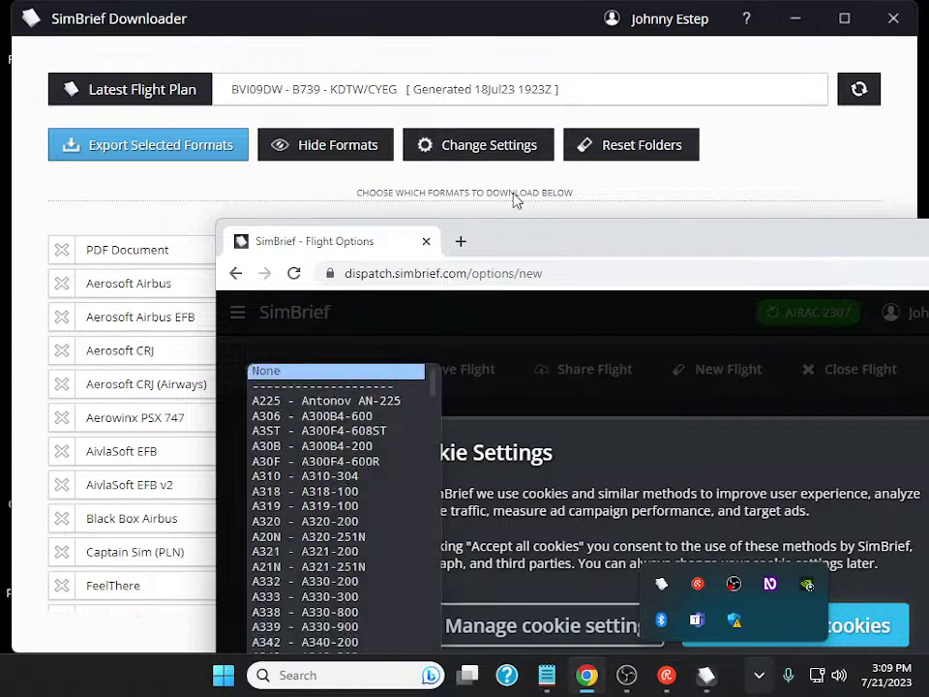
key("Down")
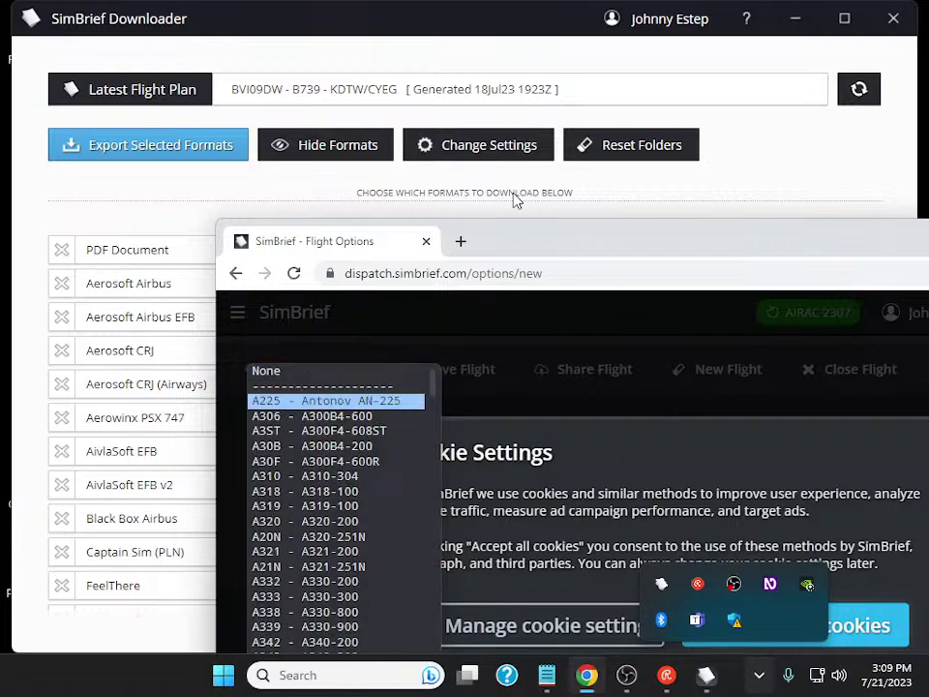
key("b")
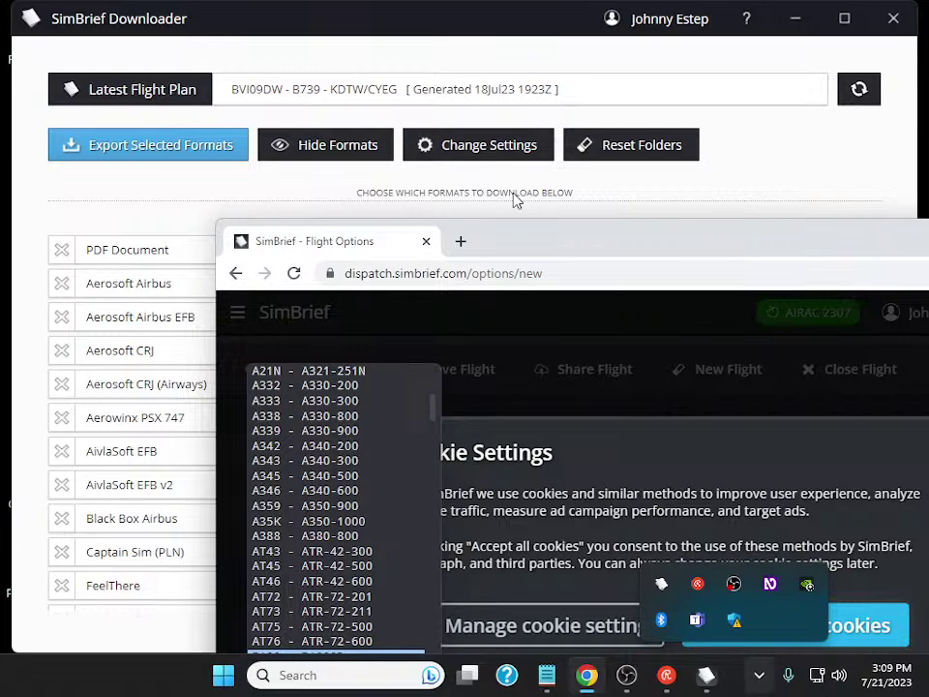
key("Page_Down")
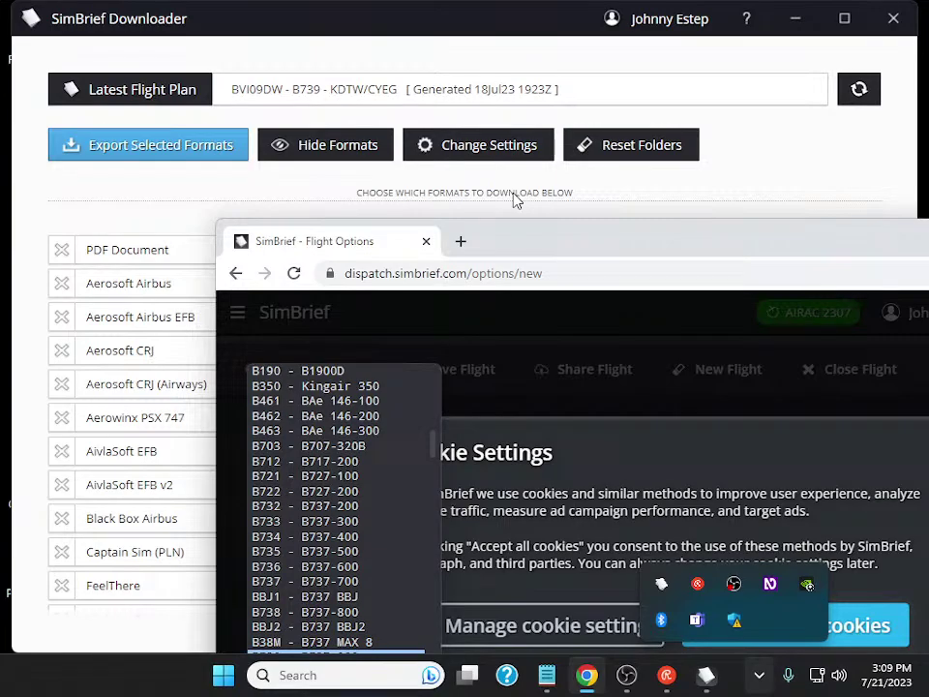
key("Return")
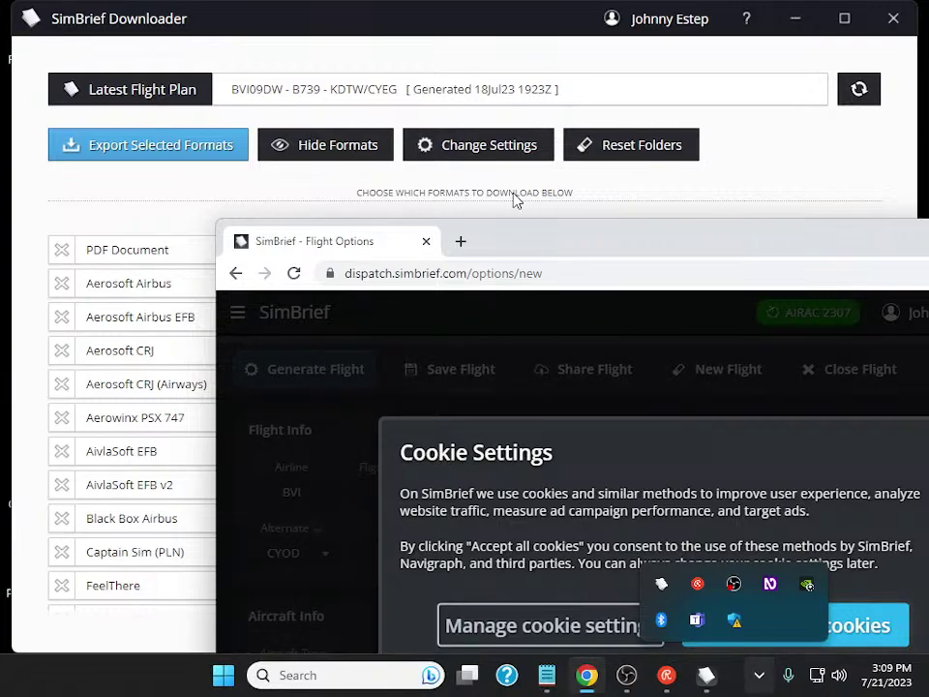
Step: Review the PMDG (MSFS) airframe configurations offered for the aircraft, including the ER 0, 1 and 2 Aux Tanks variants, and close the list
key("alt+Down")
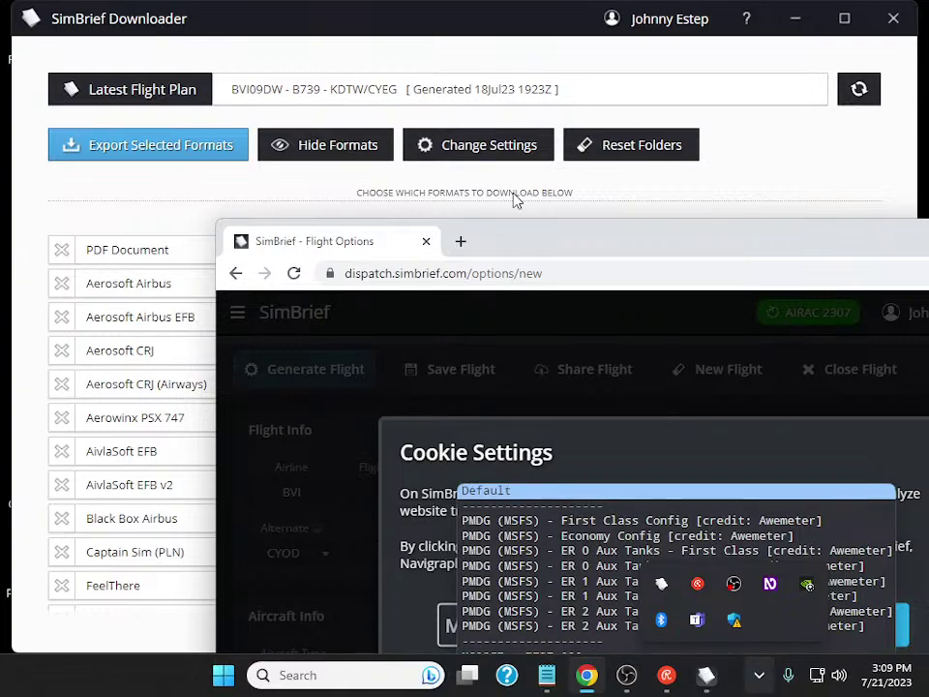
key("Down")
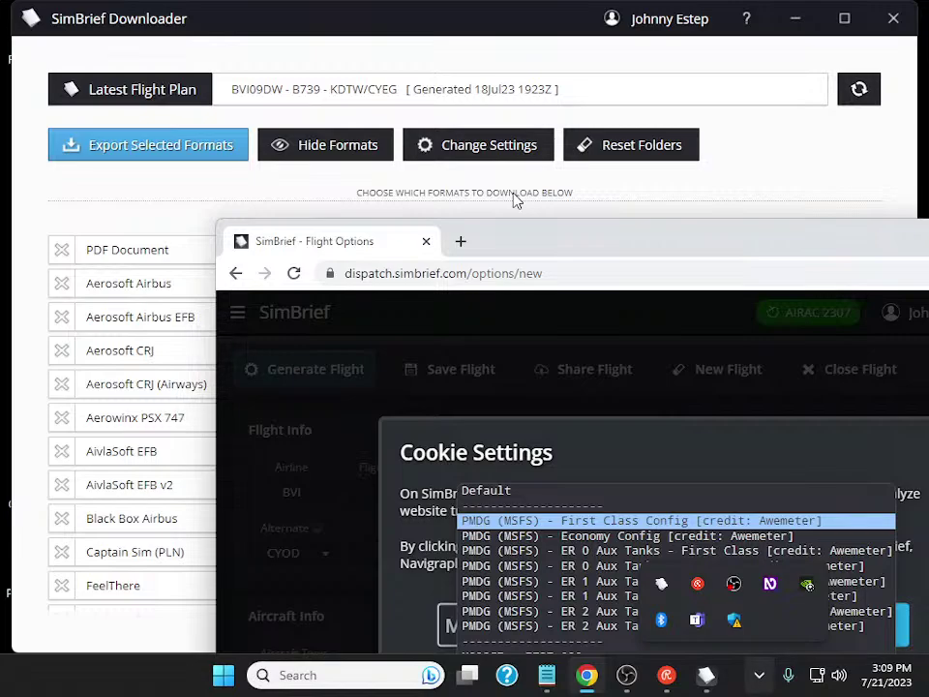
key("Down")
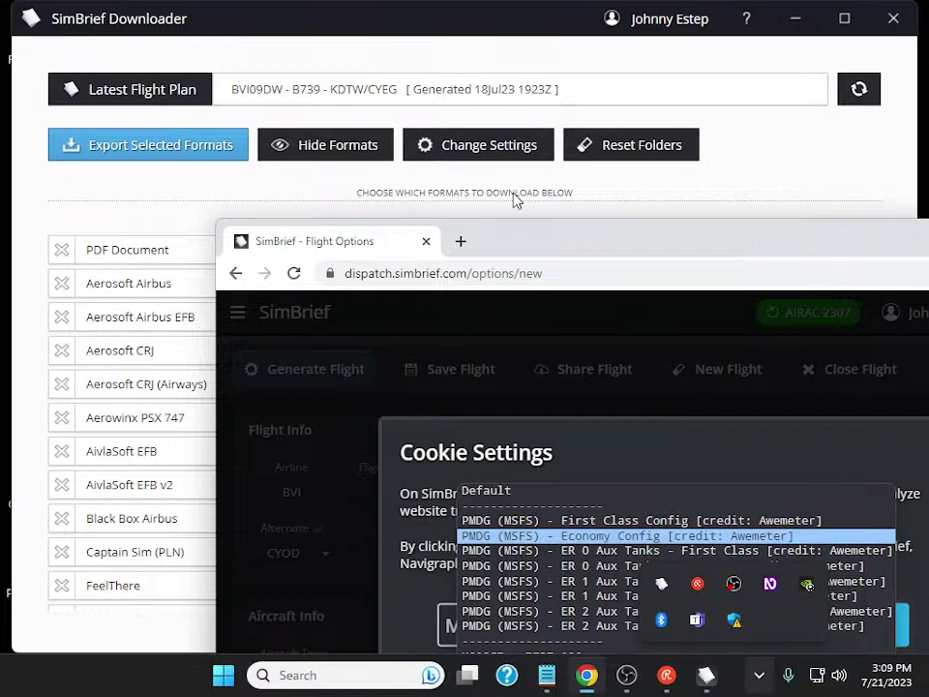
key("Down")
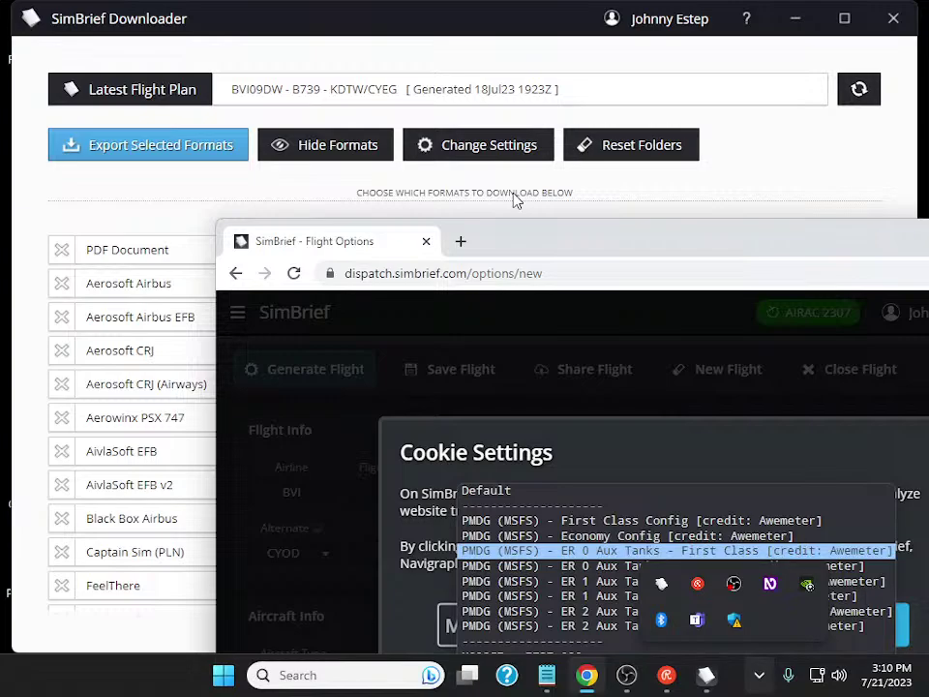
key("Up")
key("Down")
key("Down")
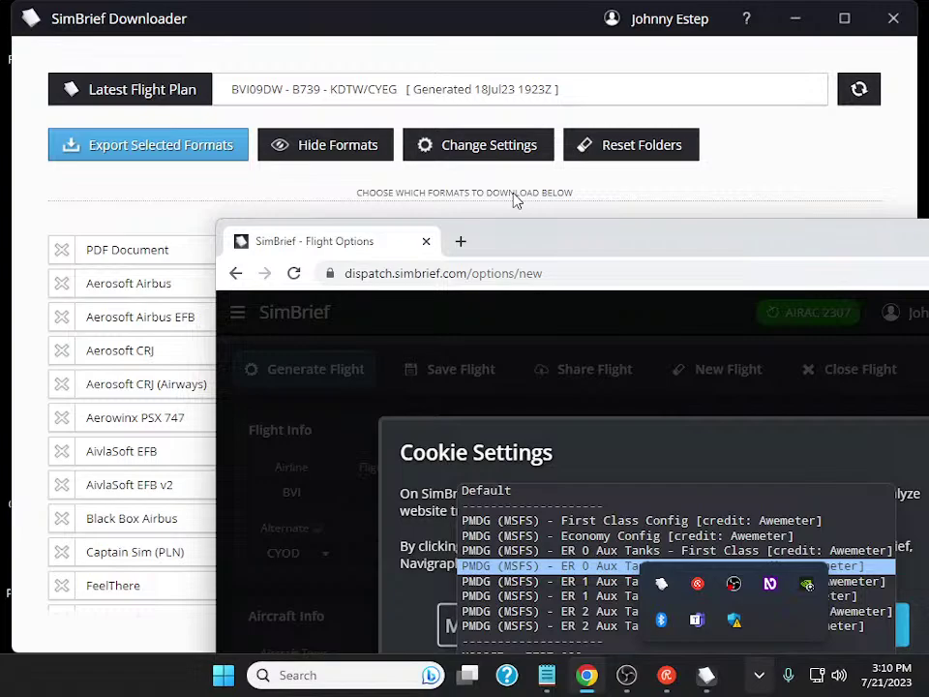
key("Up")
key("Down")
key("Down")
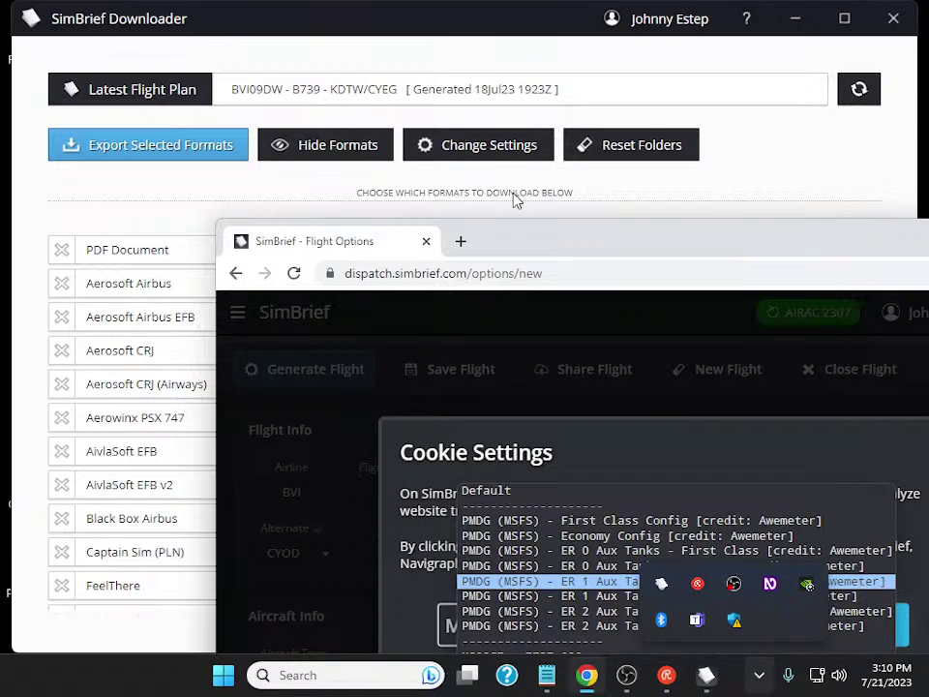
key("Up")
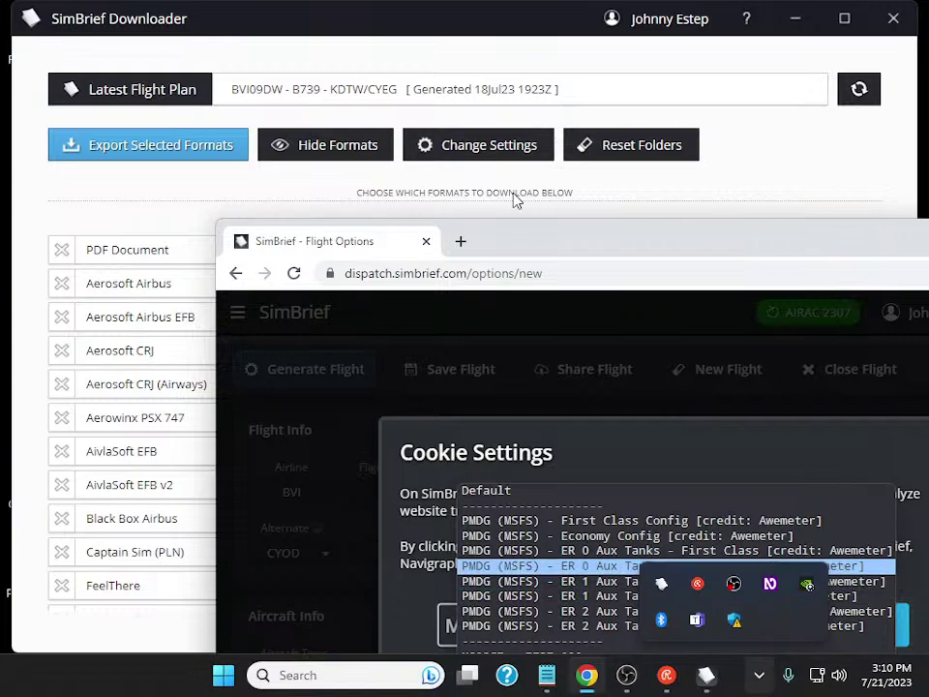
key("Down")
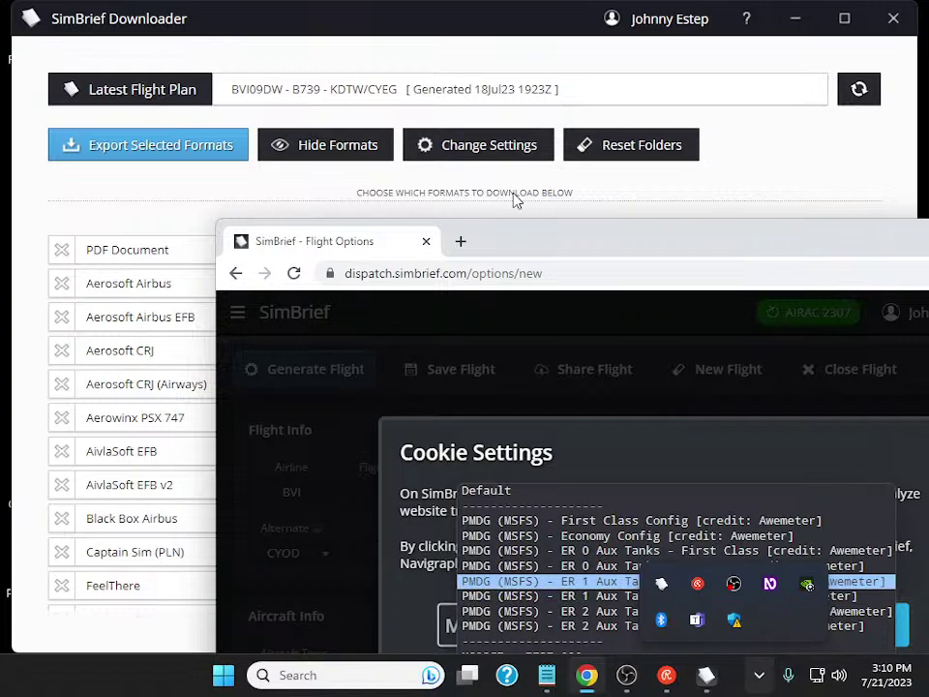
key("Up")
key("Down")
key("Down")
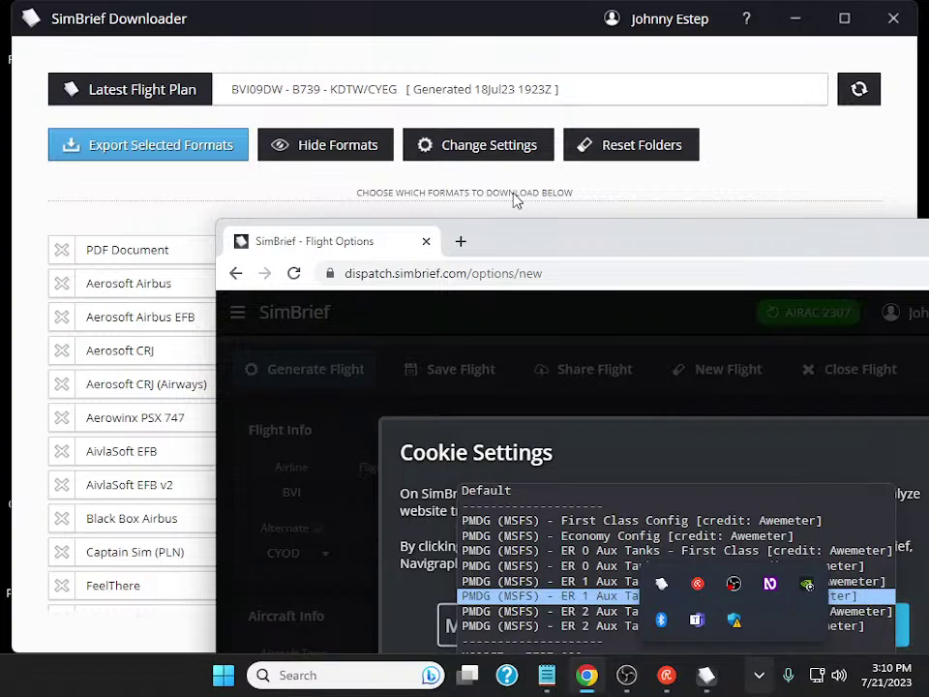
key("Down")
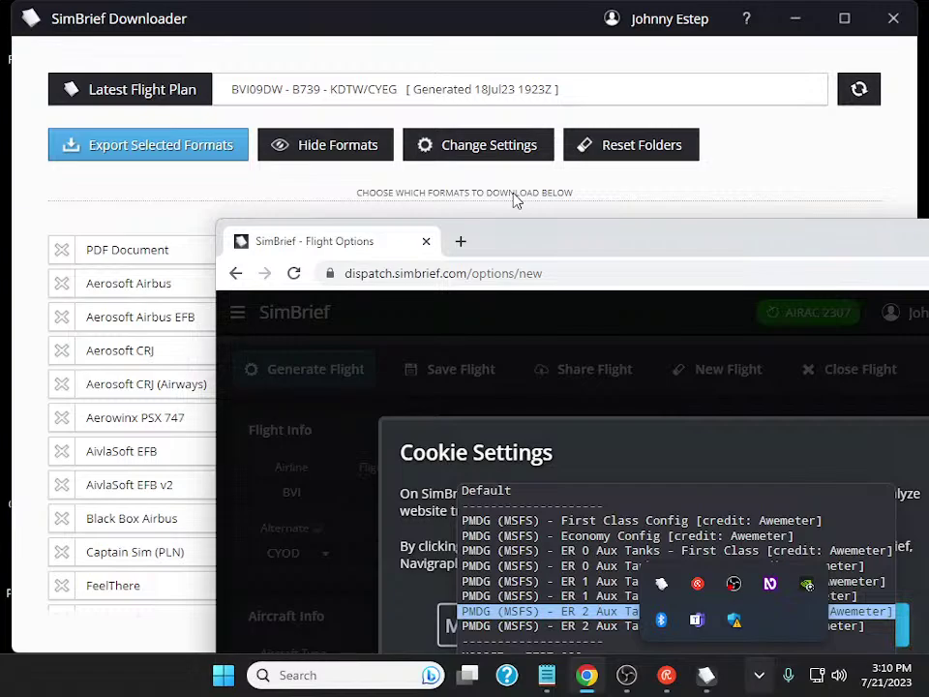
key("Down")
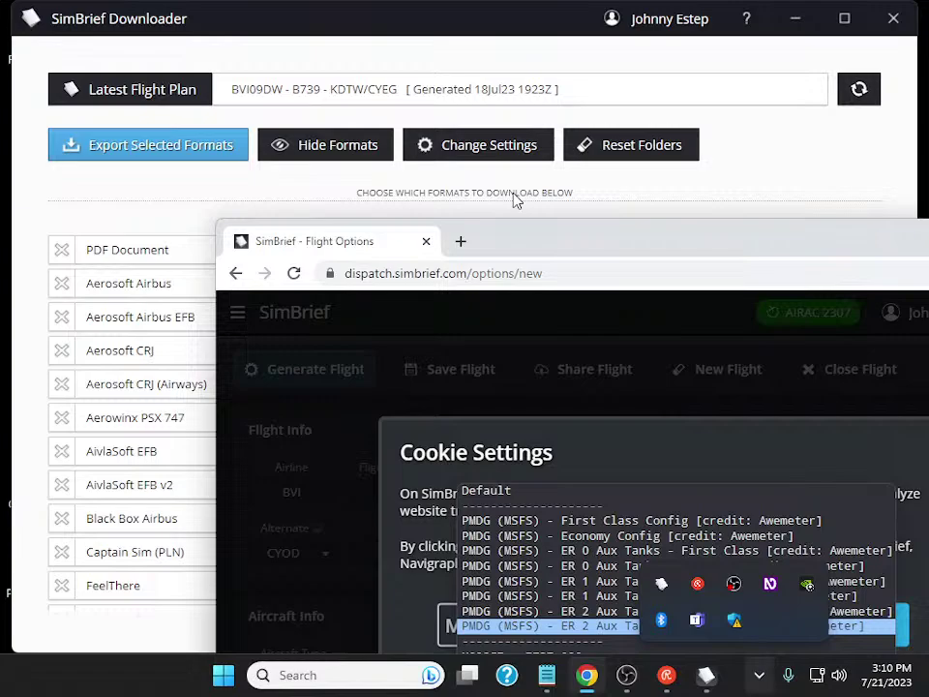
key("Down")
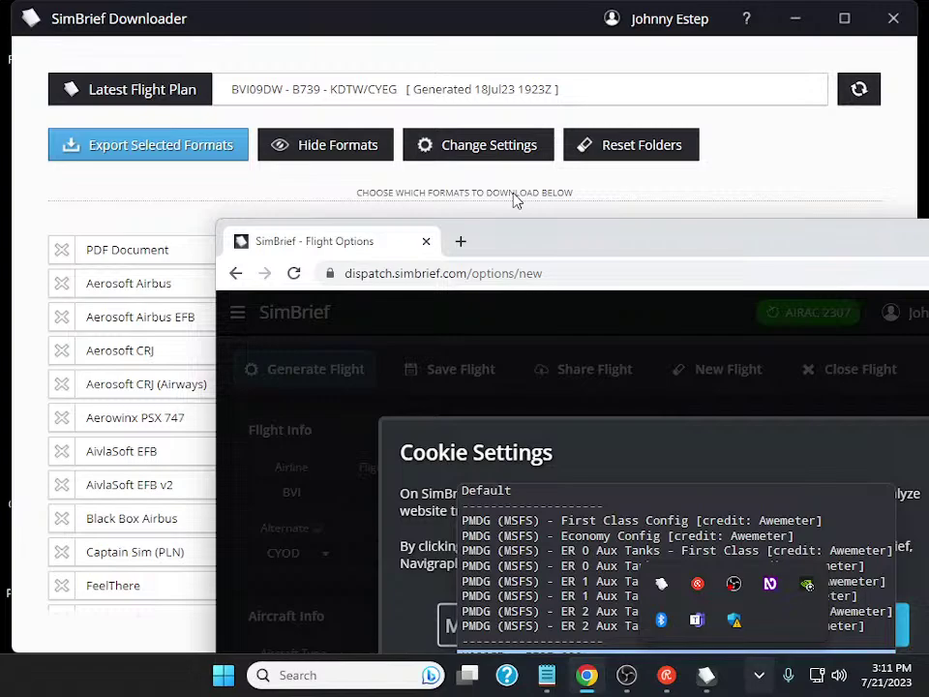
key("Up")
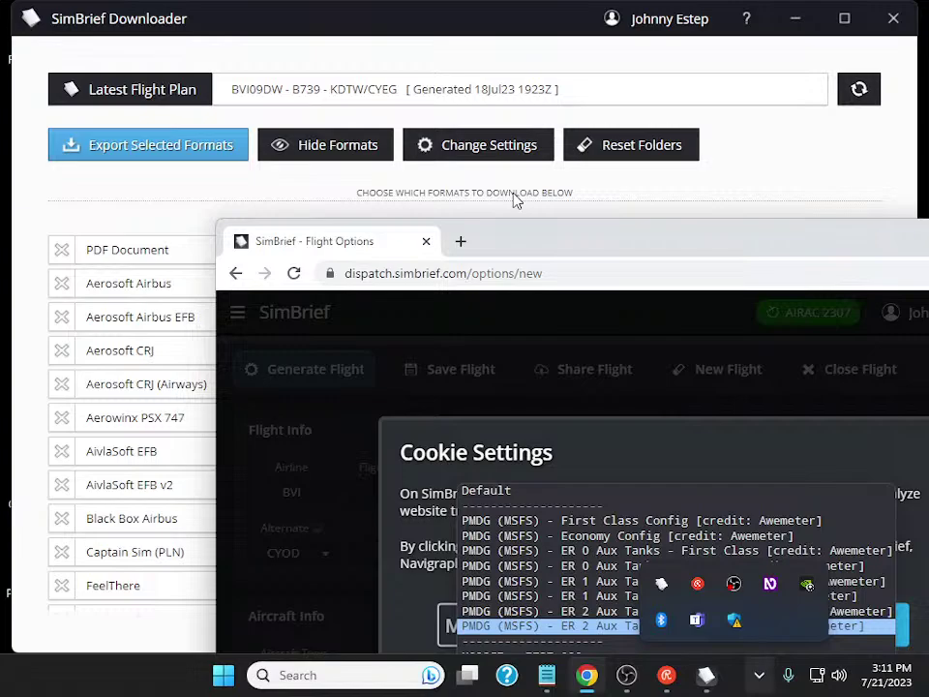
key("Escape")
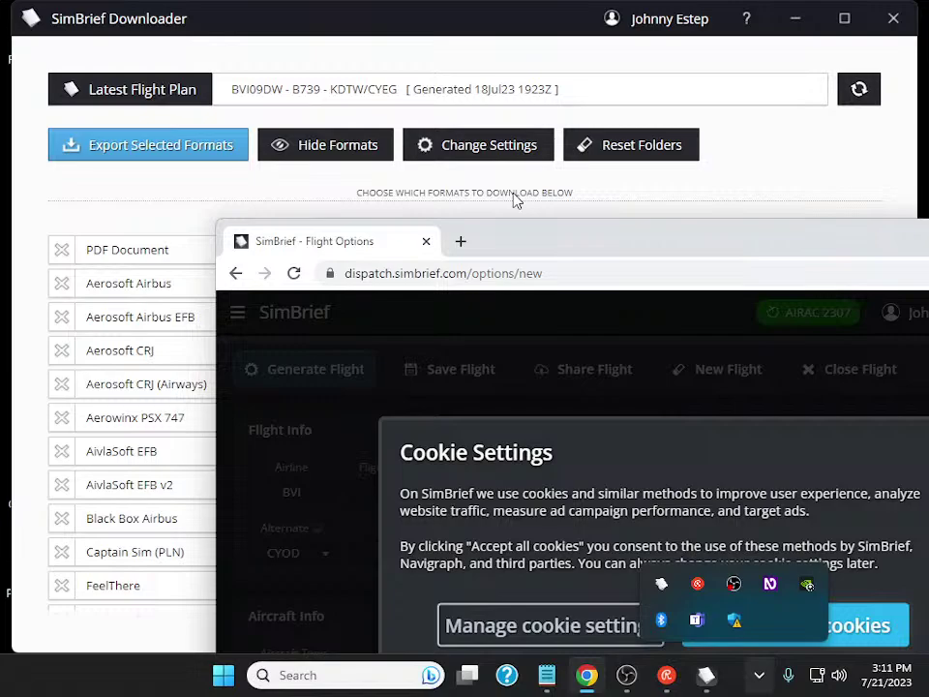
key("Tab")
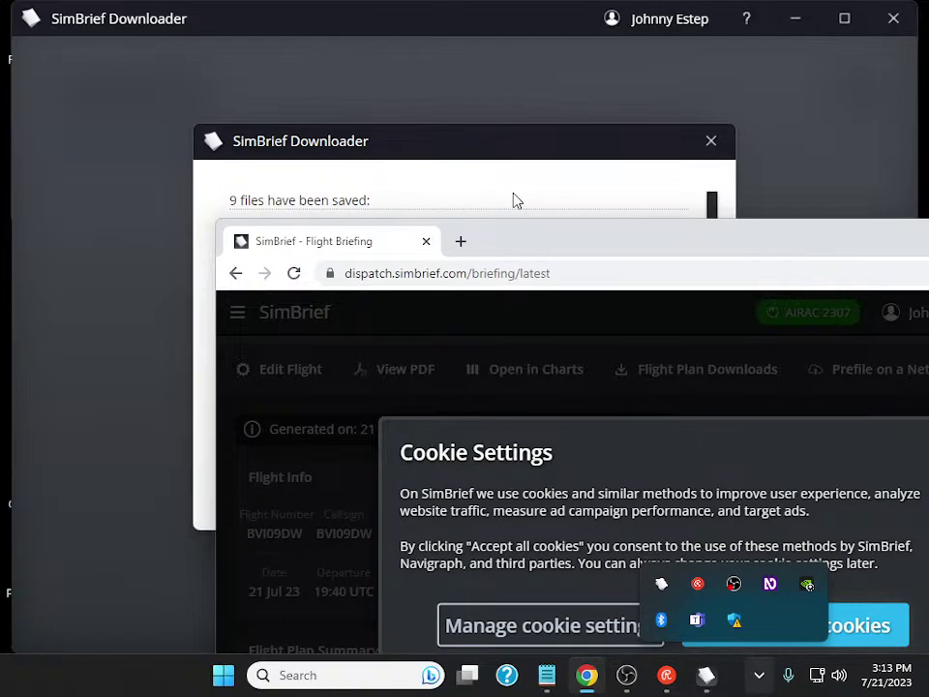
Step: Switch to latest bvi flight.txt in Notepad and check its altitude and cruise lines against the SimBrief briefing in Chrome
key("alt+Tab")
key("alt+Tab")
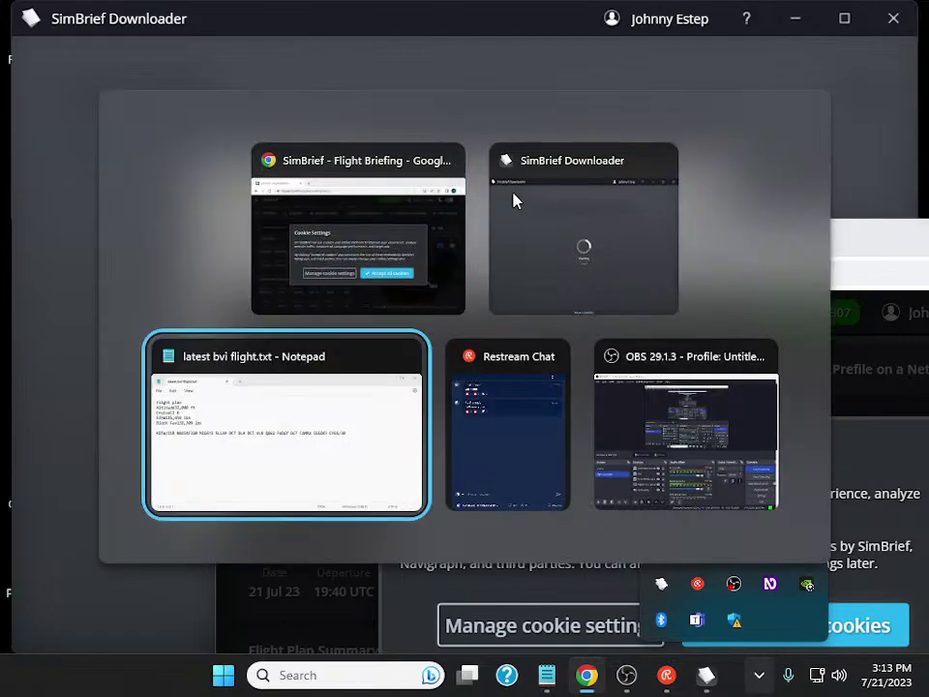
key("ctrl+Home")
key("Down")
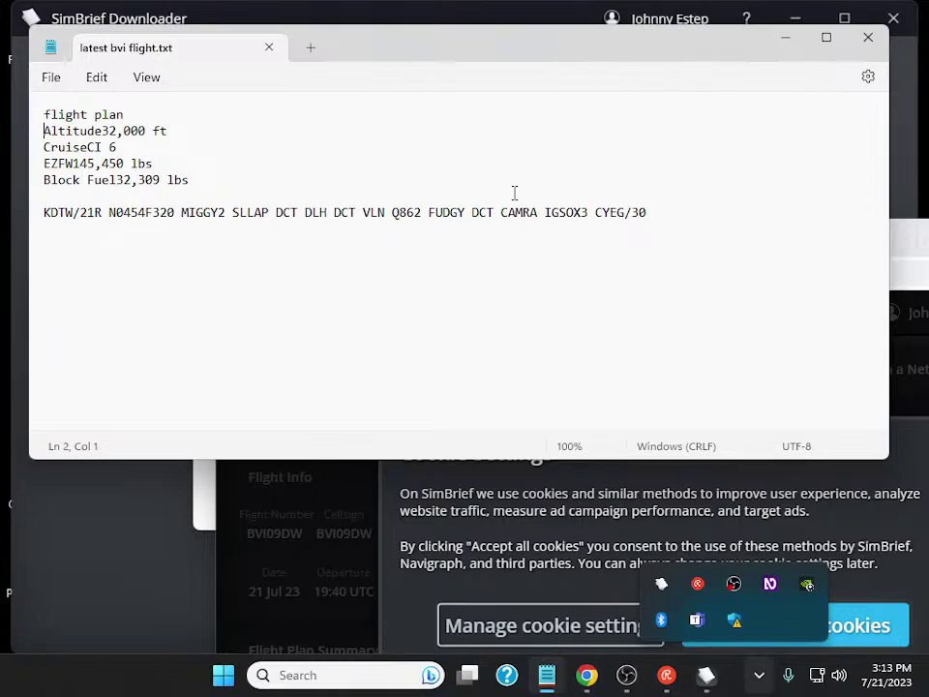
key("Down")
key("alt+Tab")
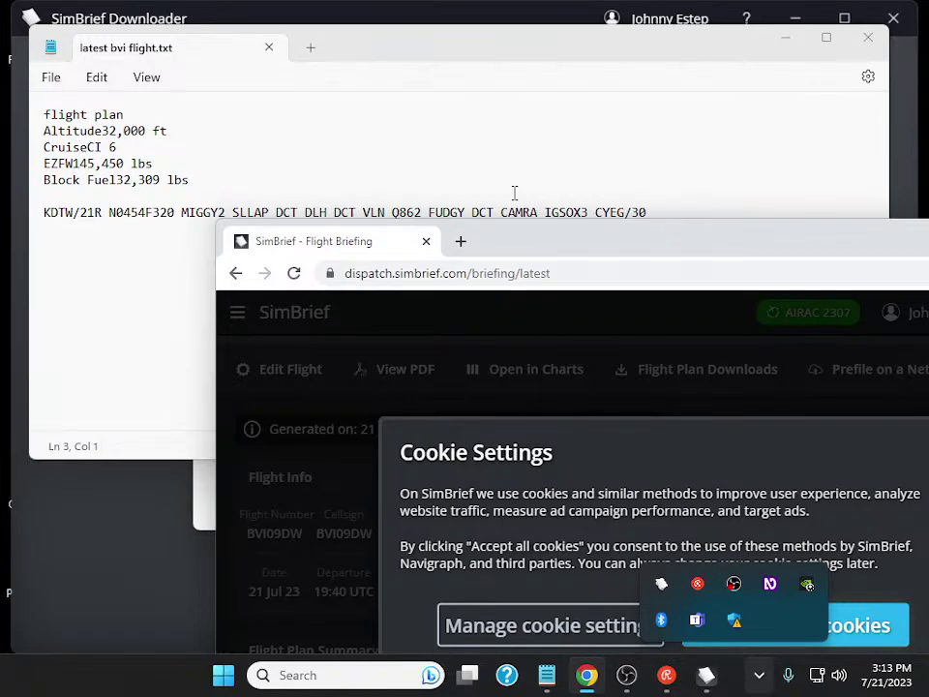
key("alt+Tab")
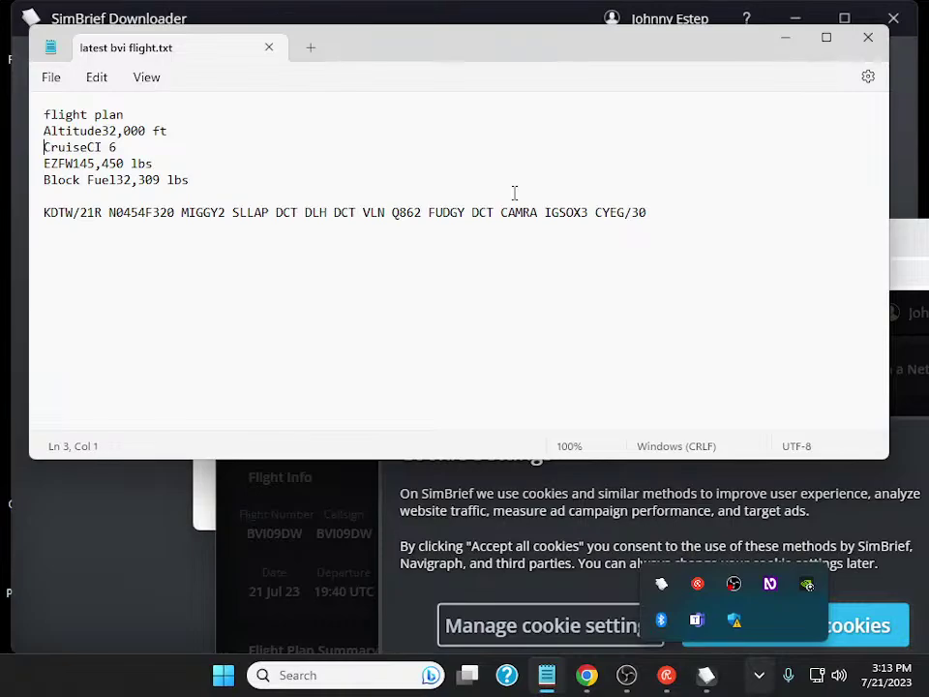
Step: Replace the cruise line in the flight plan notes with "CruiseCI 5"
key("shift+Down")
key("Delete")
key("Up")
key("Down")
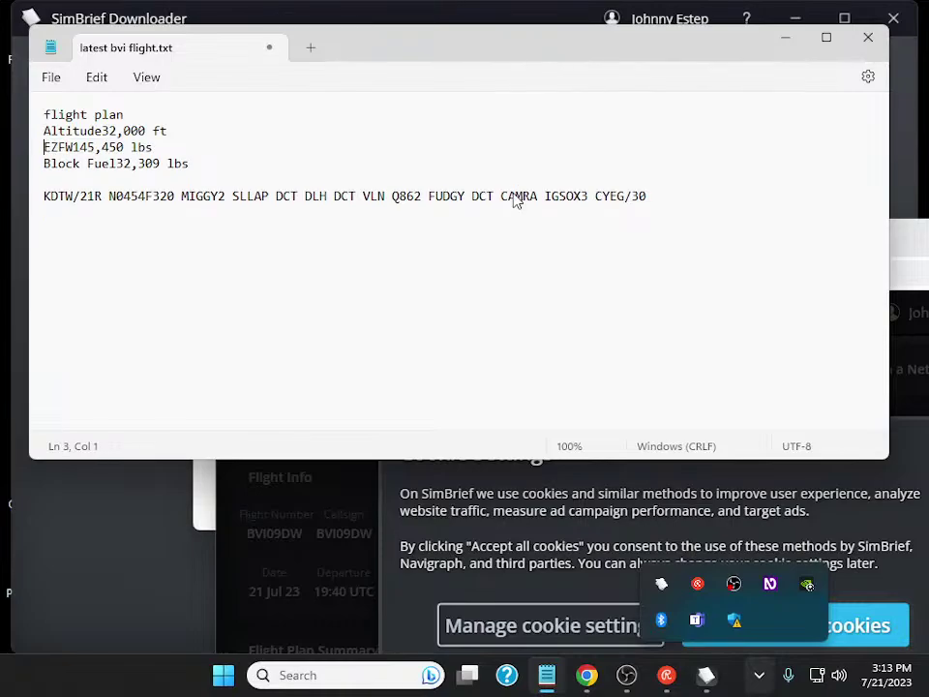
key("Return")
key("Up")
type("CruiseCI 5")
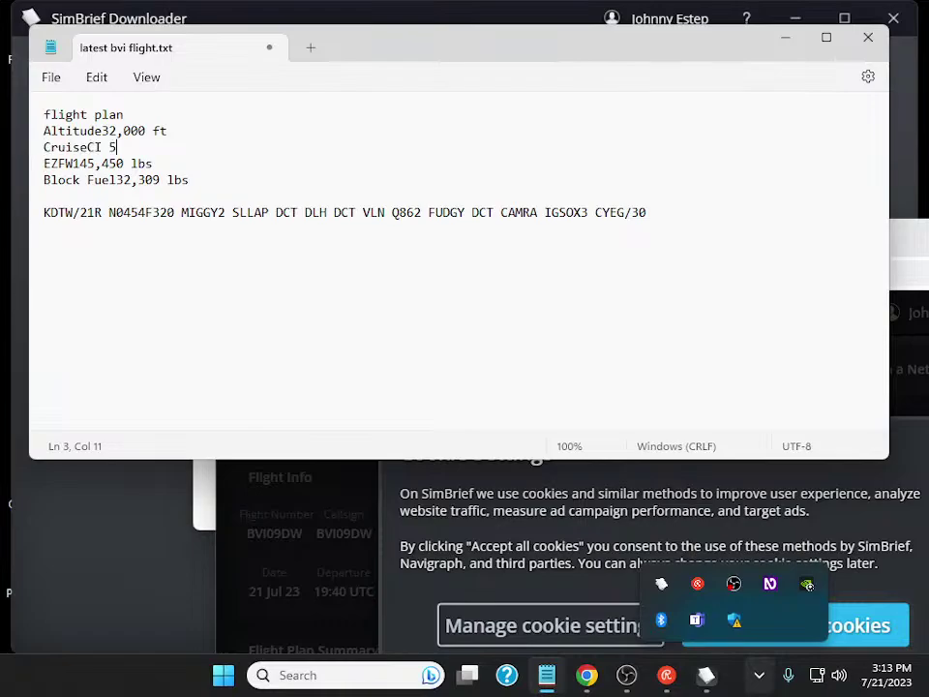
key("Up")
key("Down")
Step: Check the EZFW value in the SimBrief briefing in Chrome, return to Notepad and delete the old EZFW line from the notes
key("Down")
key("alt+Tab")
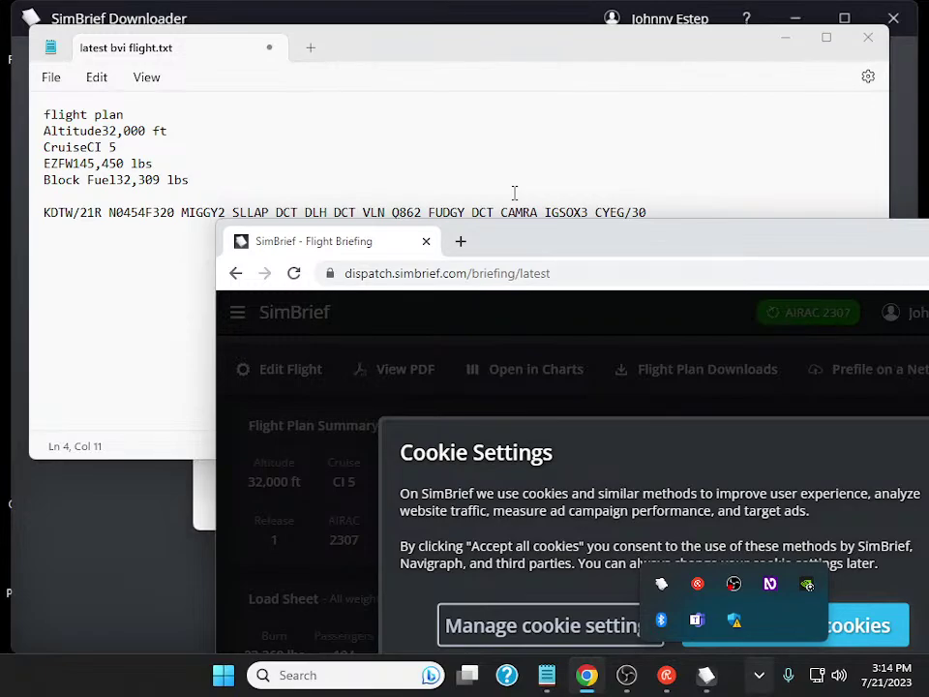
key("alt+Tab")
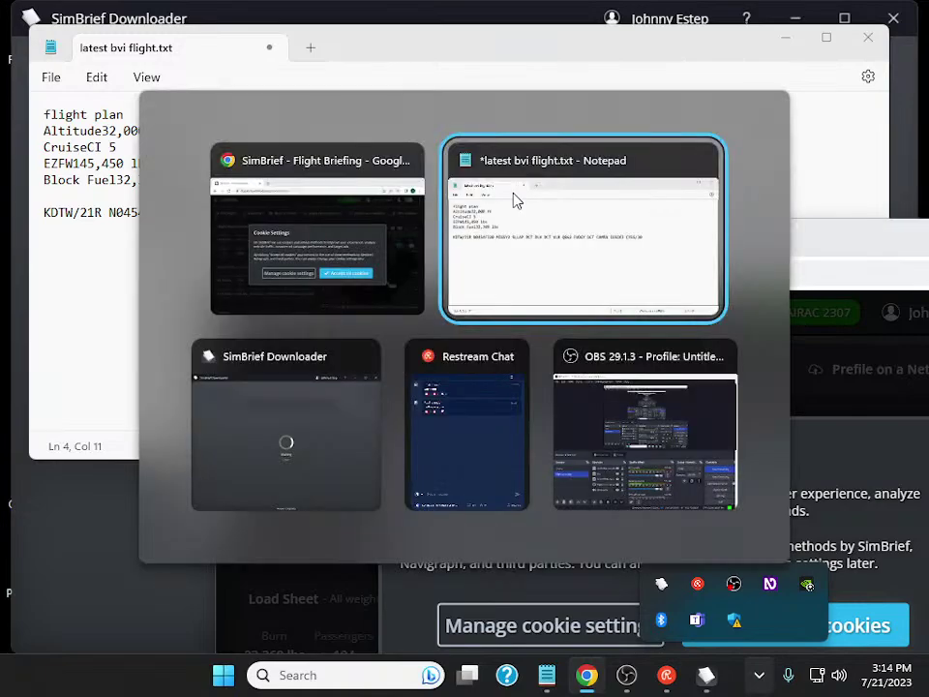
key("Up")
key("Down")
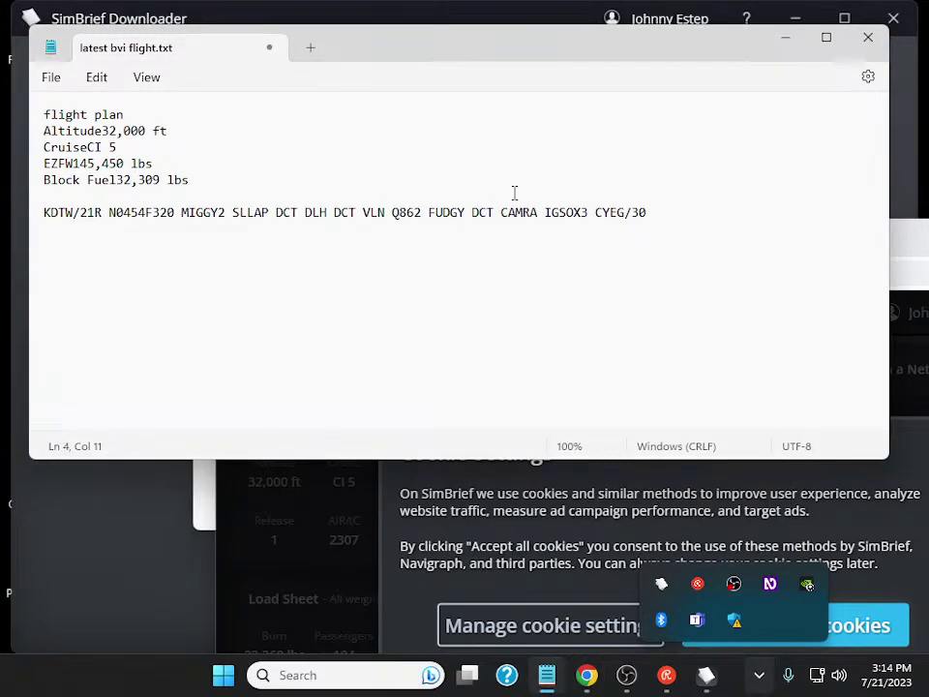
key("Up")
key("Down")
key("Left")
key("Left")
key("Left")
key("Left")
key("Home")
key("Left")
key("Right")
key("shift+Down")
key("Delete")
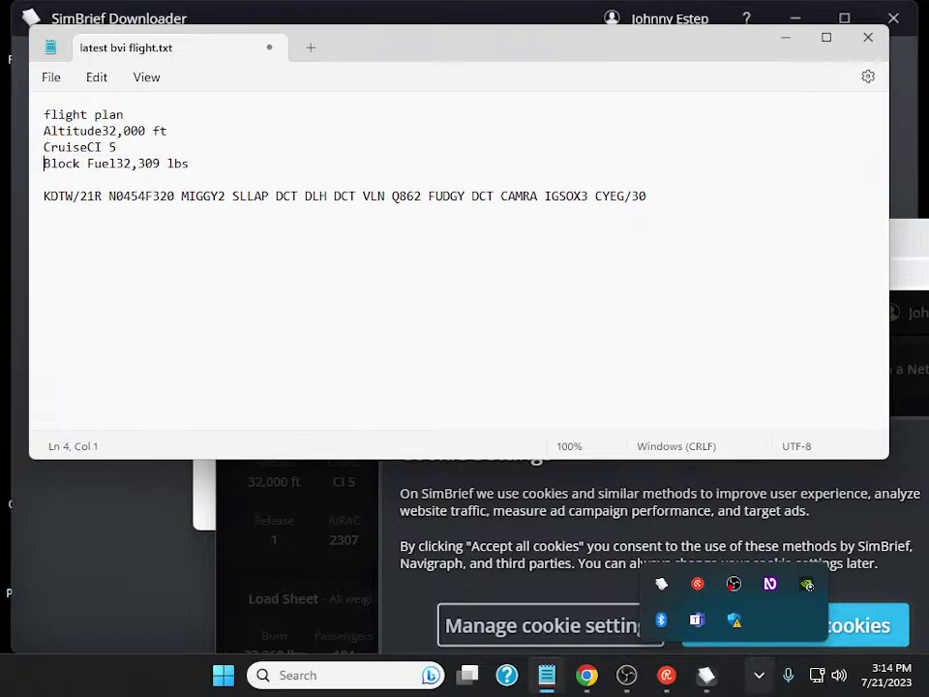
Step: Insert a new line "EZFW146,930 lbs" above the Block Fuel line in the notes
key("Up")
key("Down")
key("Right")
key("Left")
key("Return")
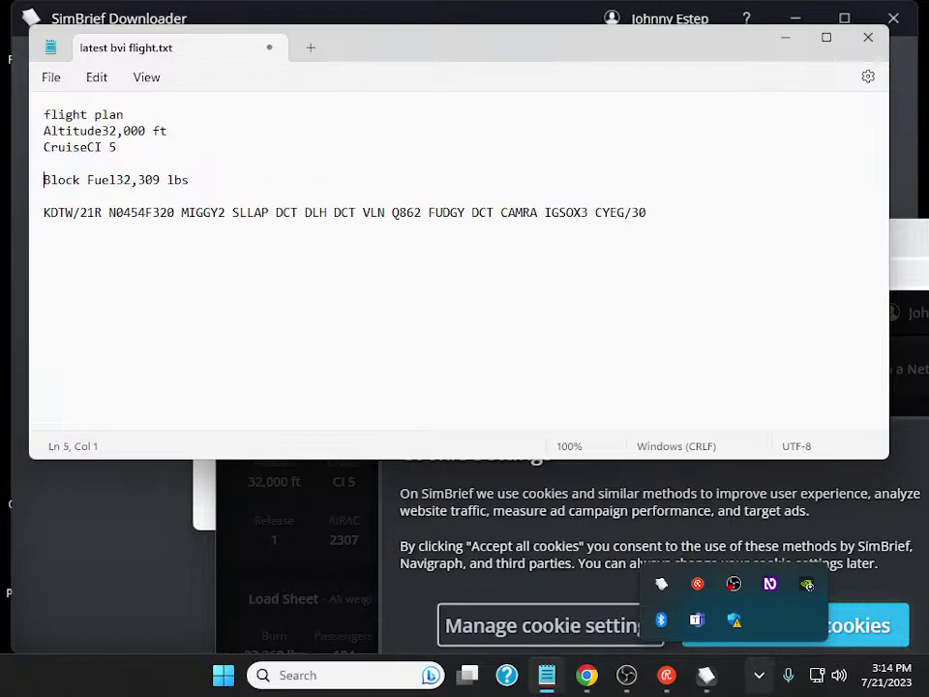
key("Up")
type("EZFW146,930 lbs")
key("ctrl+Left")
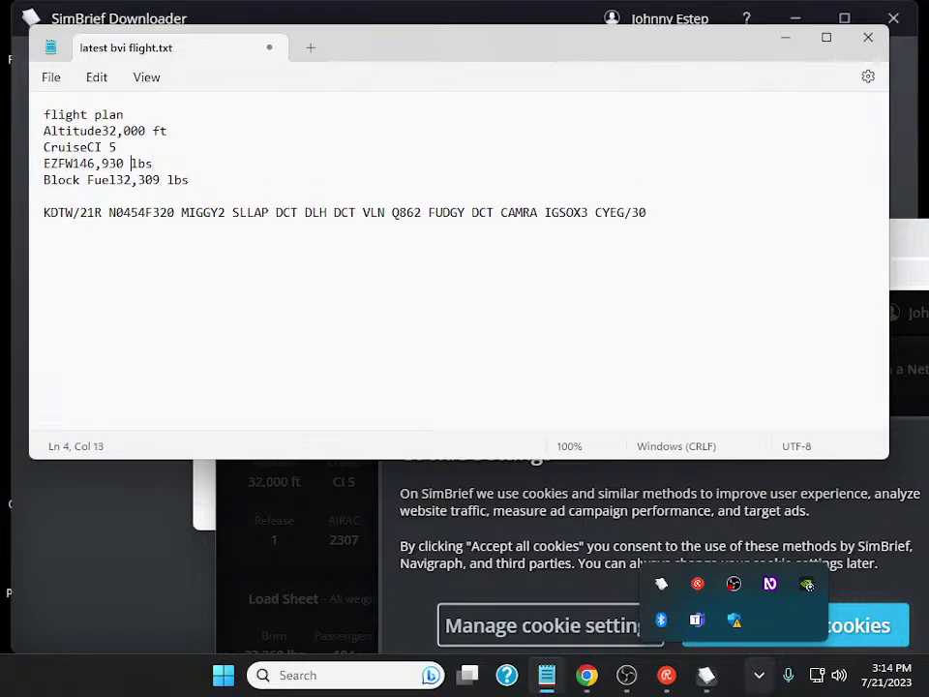
key("ctrl+Left")
key("Home")
Step: Check the Block Fuel value in the SimBrief briefing in Chrome, return to Notepad and delete the old Block Fuel line from the notes
key("Down")
key("alt+Tab")
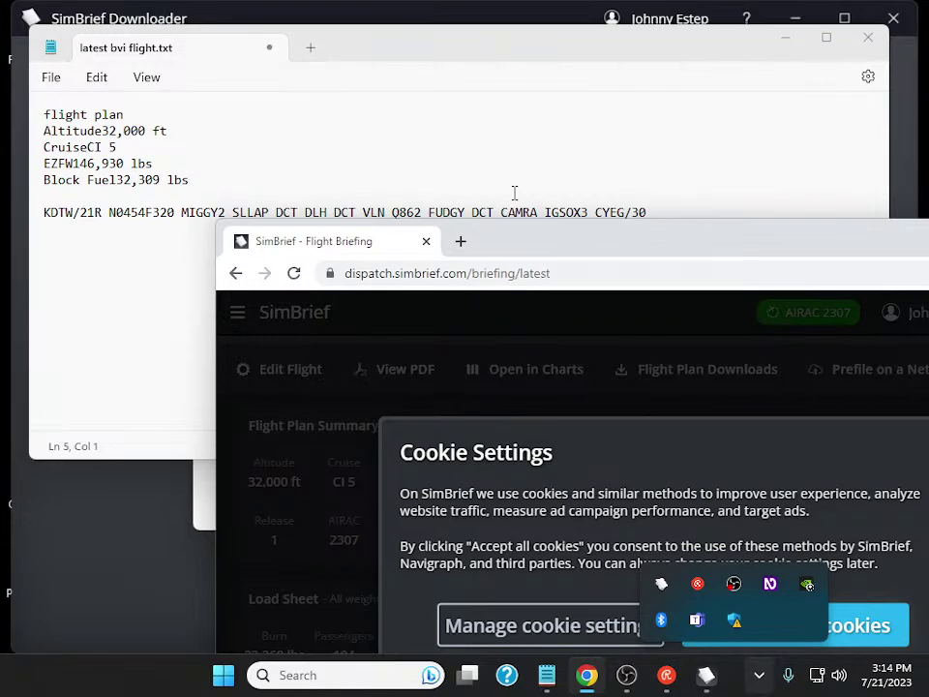
key("alt+Tab")
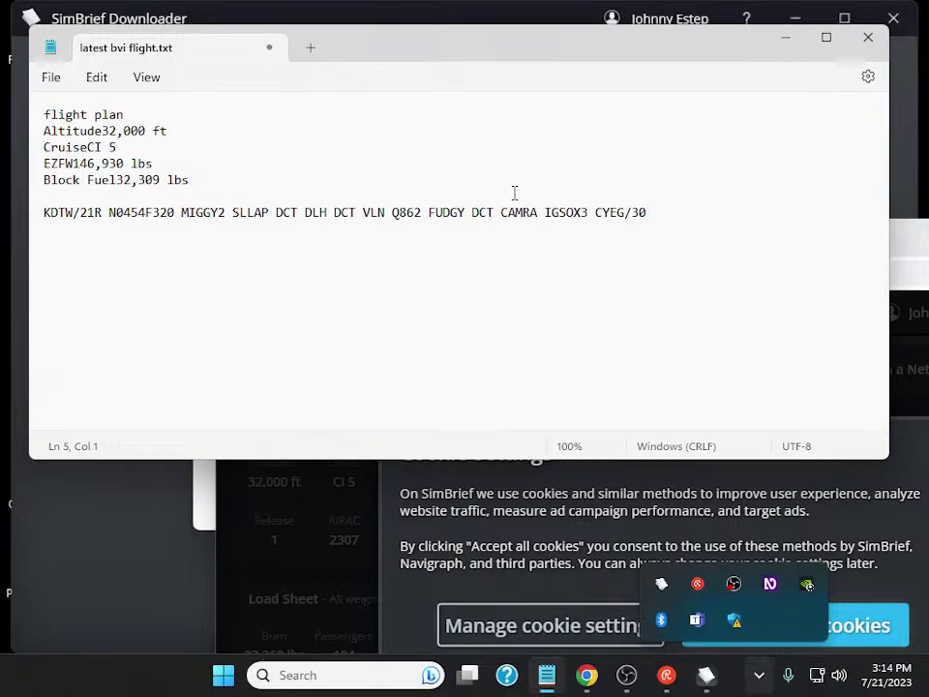
key("Up")
key("Down")
key("Right")
key("Left")
key("shift+End")
key("Delete")
key("Delete")
key("Up")
key("Down")
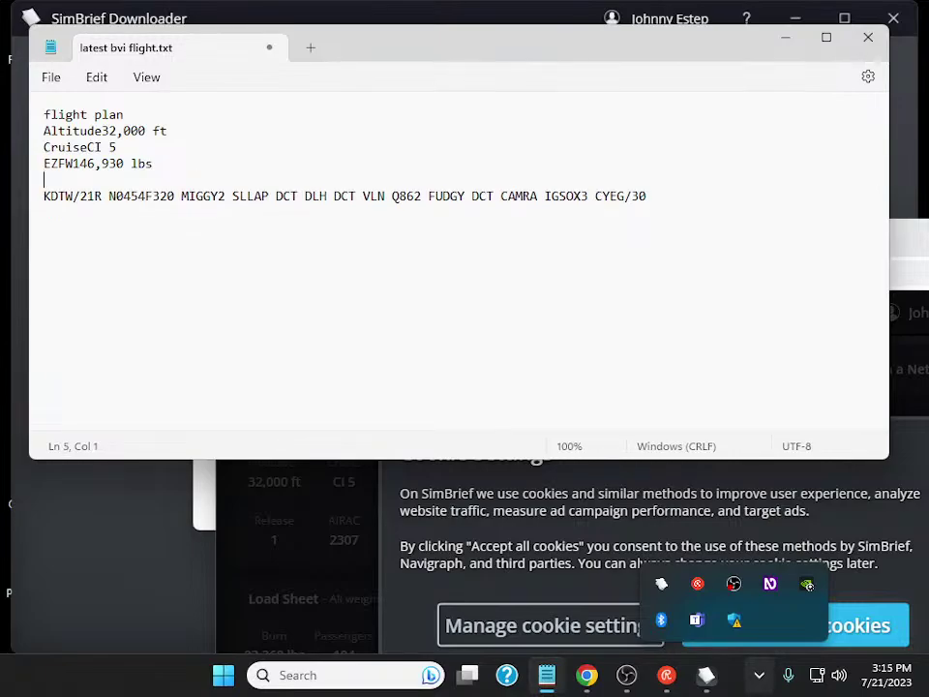
Step: Insert the line "Block Fuel31,918 lbs" below the EZFW line and keep an empty line above the route
key("Up")
key("Down")
type("Block Fuel31,918 lbs")
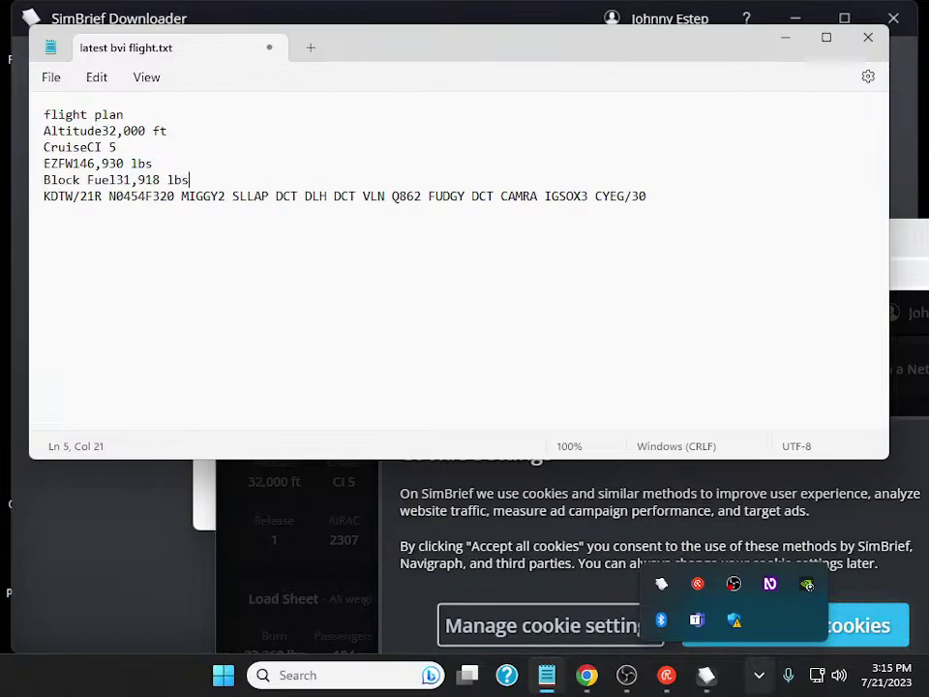
key("Return")
key("Up")
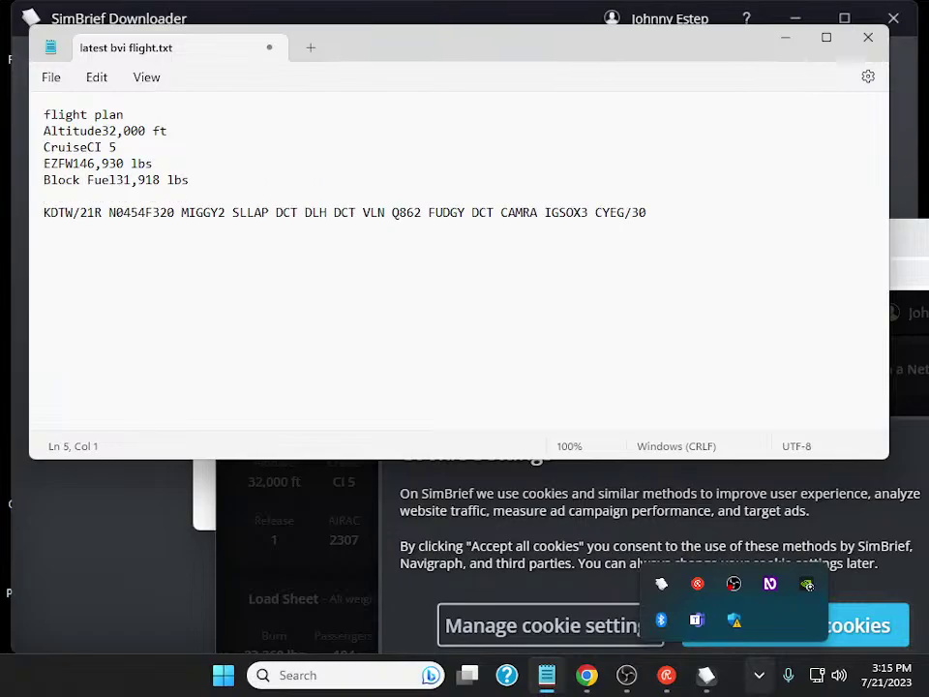
Step: Look up the route in the SimBrief briefing in Chrome and return to the flight plan notes in Notepad
key("Down")
key("Up")
key("Down")
left_click(44, 212)
key("Up")
key("alt+Tab")
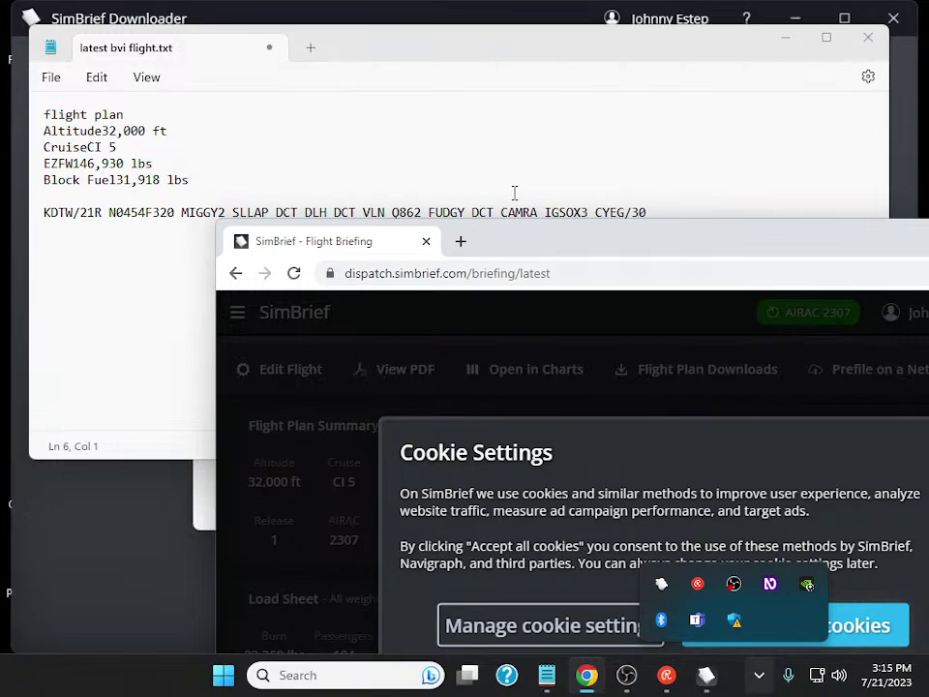
key("h")
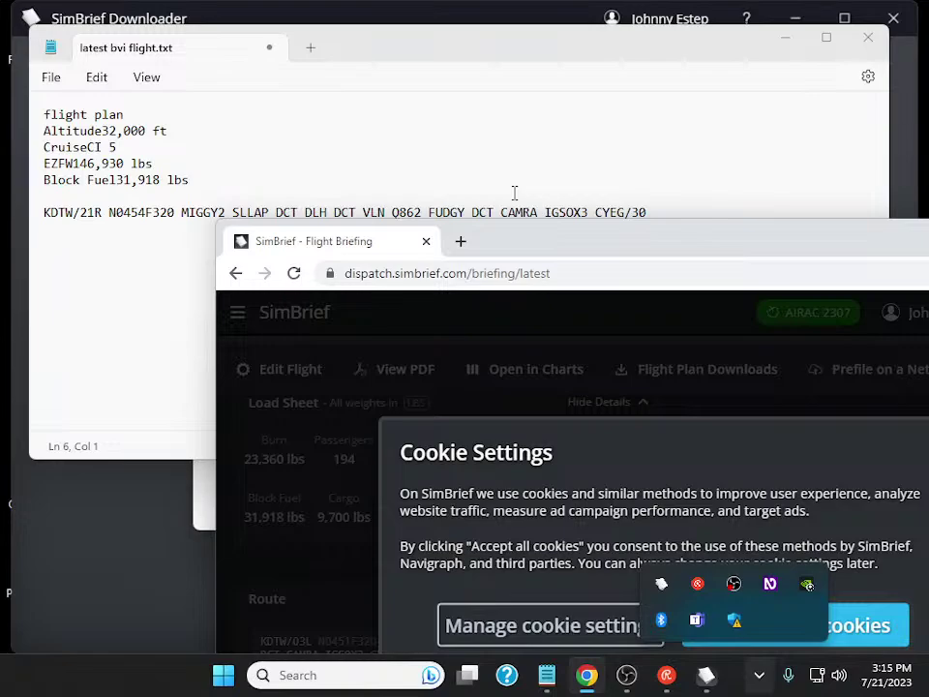
left_click(514, 193)
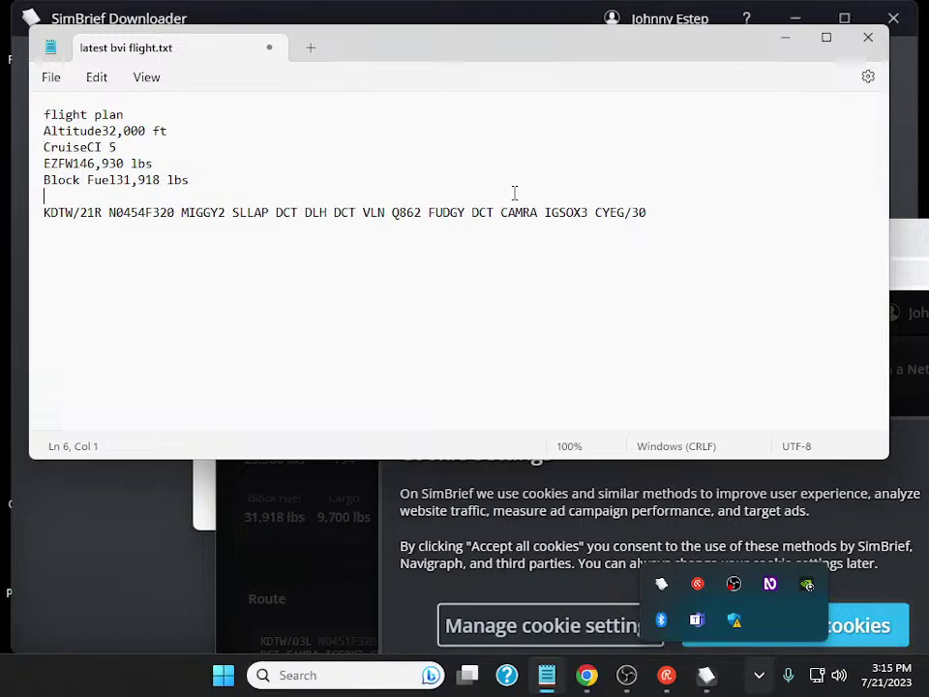
key("alt+Tab")
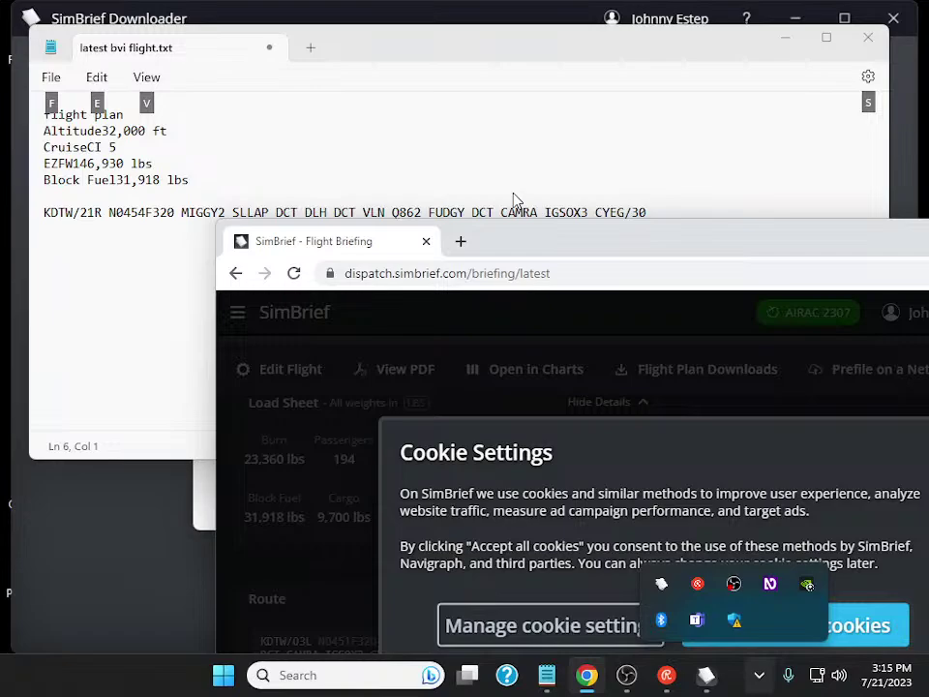
key("super+d")
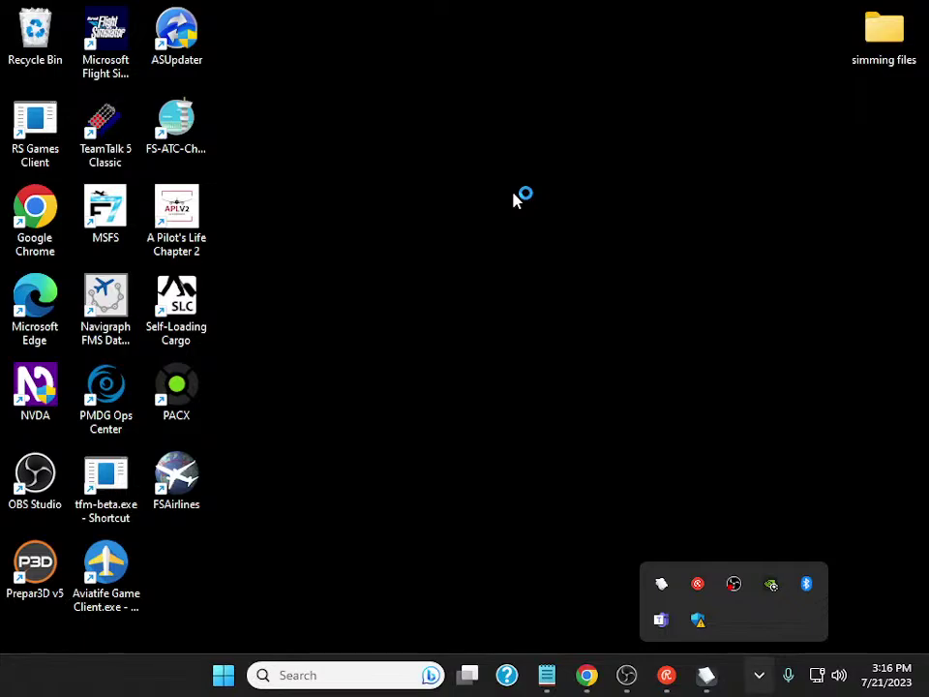
key("alt+Tab")
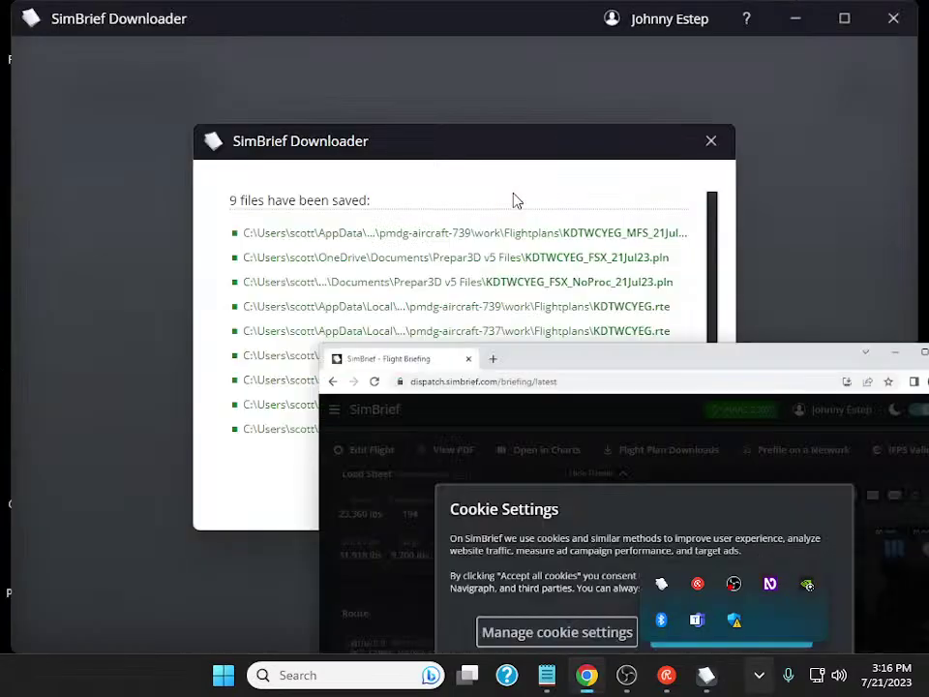
key("alt+Tab")
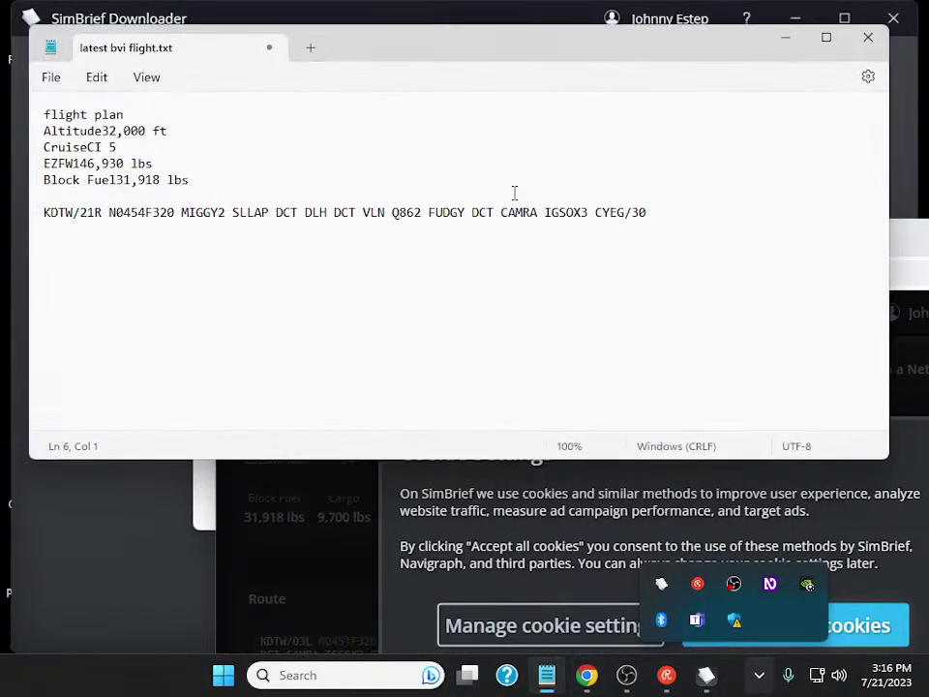
Step: Delete the old KDTW to CYEG route line from the notes
key("Down")
key("Up")
key("Down")
key("Down")
key("Up")
key("Right")
key("Left")
key("shift+Down")
key("Delete")
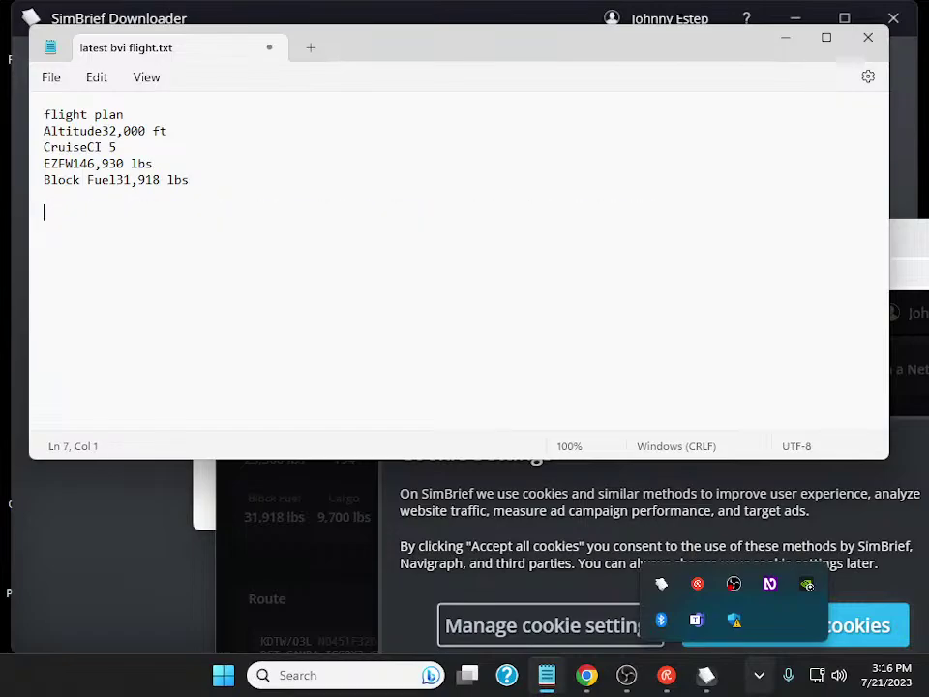
key("Up")
key("Down")
Step: Insert the briefing's route in the notes: "KDTW/03L N0451F320 MIGGY2 SLLAP DCT DLH DCT VLN Q862 FUDGY DCT CAMRA IGSOX3 CYEG/12"
key("alt+Tab")
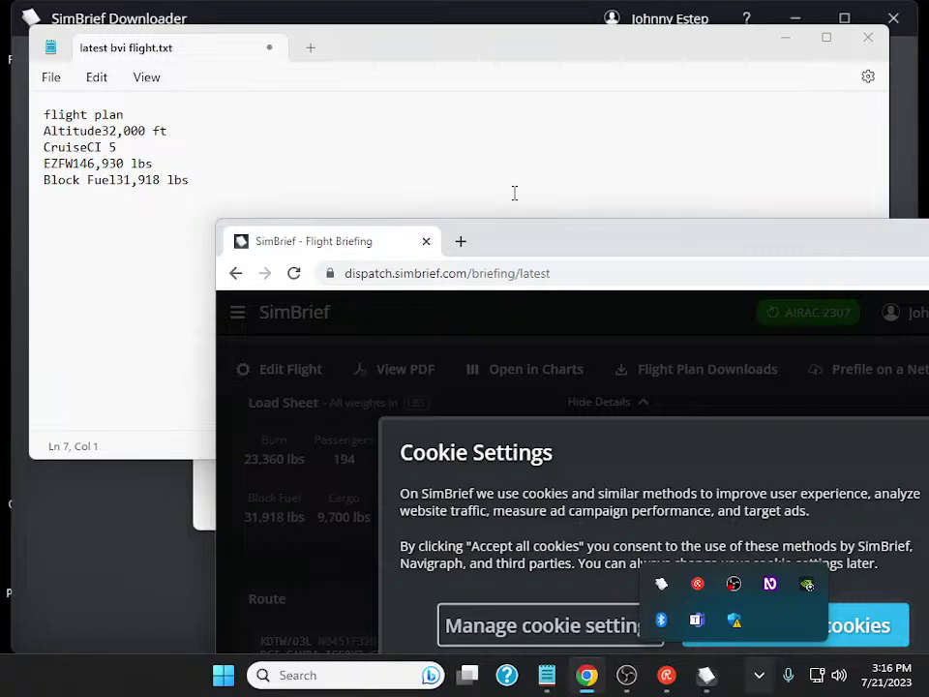
key("alt+Tab")
key("Up")
key("Down")
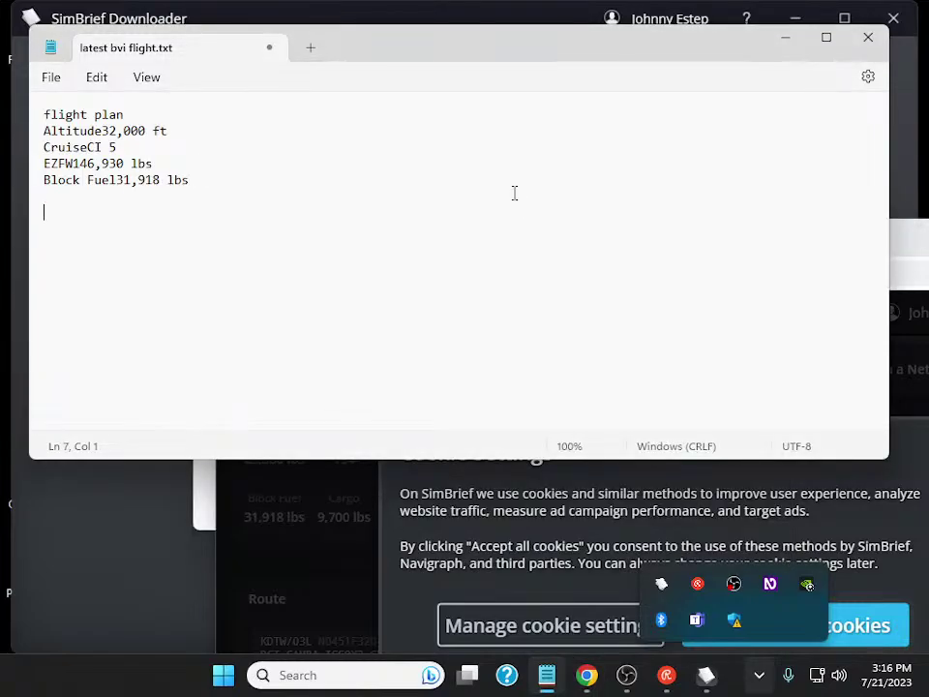
key("Up")
key("Up")
key("Down")
key("Down")
type("KDTW/03L N0451F320 MIGGY2 SLLAP DCT DLH DCT VLN Q862 FUDGY DCT CAMRA IGSOX3 CYEG/12")
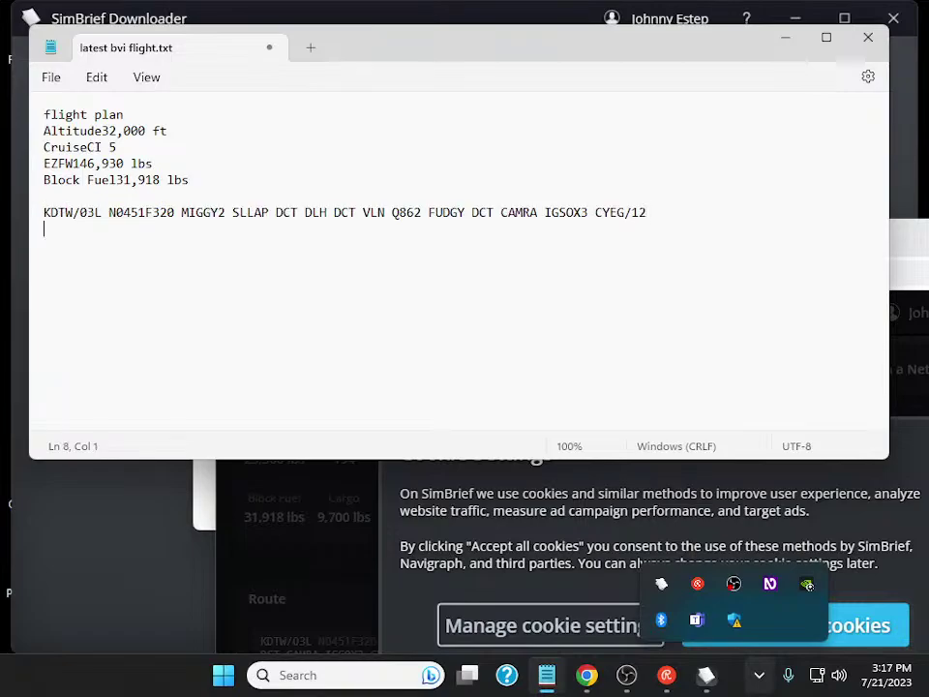
Step: Read through the new route line in the notes, checking its runways, departure, waypoints, airway and arrival
key("Up")
key("Right")
key("Right")
key("Right")
key("Right")
key("Right")
key("ctrl+Right")
key("ctrl+Right")
key("Right")
key("Right")
key("Right")
key("Right")
key("ctrl+Right")
key("End")
key("Left")
key("Left")
key("Left")
key("Left")
key("Left")
key("Left")
key("Left")
key("Left")
key("Left")
key("Left")
key("Left")
key("Left")
key("Left")
key("Left")
key("Left")
key("ctrl+Right")
key("ctrl+Left")
key("Left")
key("Right")
key("Right")
key("Right")
key("Right")
key("ctrl+Left")
key("ctrl+Left")
key("End")
key("Return")
Step: Switch to SimBrief Downloader and close the list of saved flight plan files
key("alt+Tab")
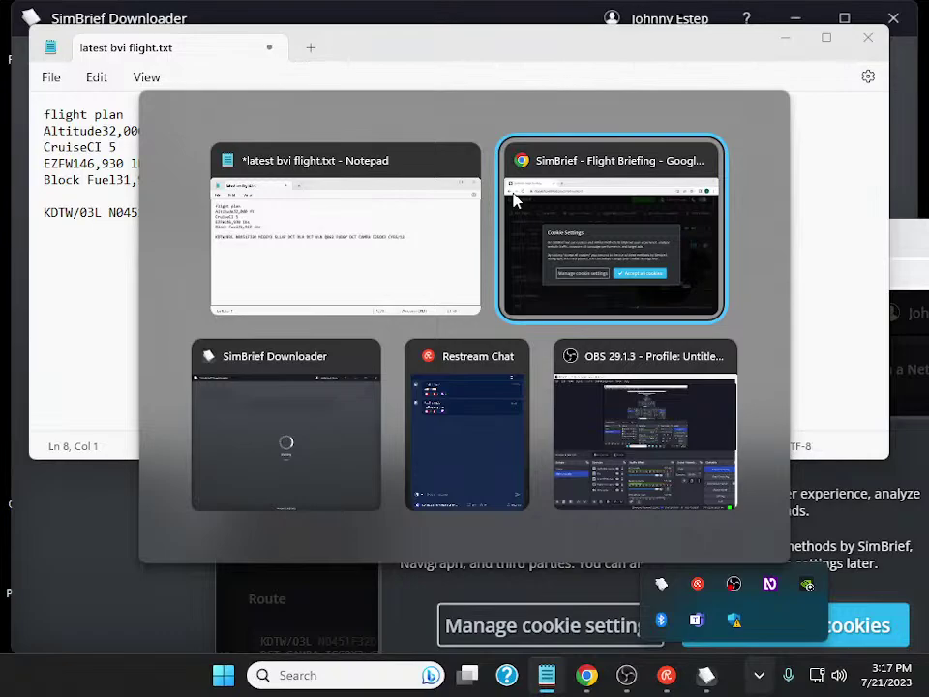
key("Tab")
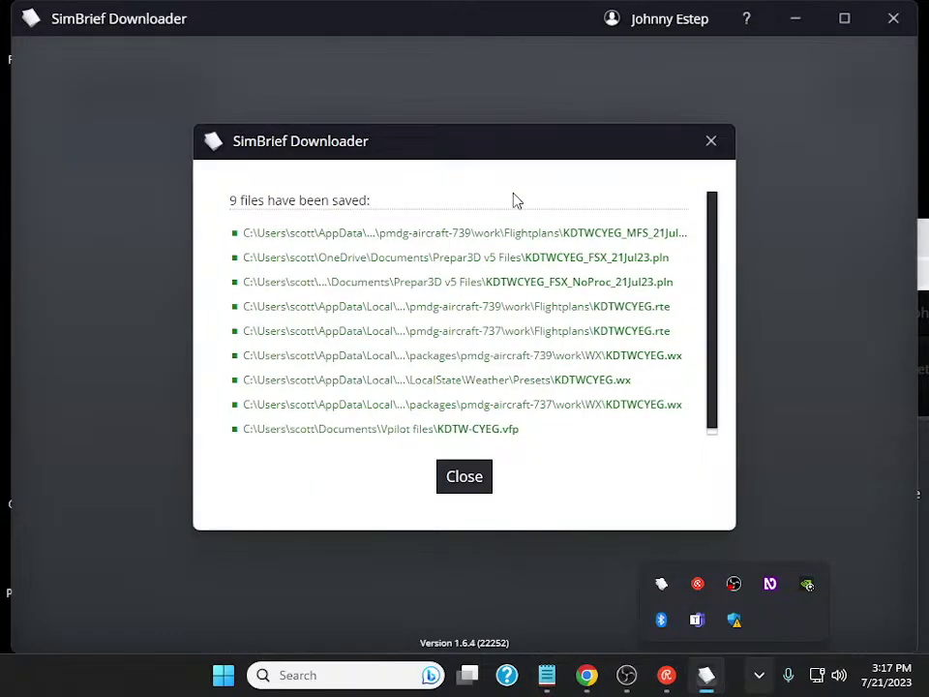
key("alt+Tab")
key("alt+Tab")
key("Return")
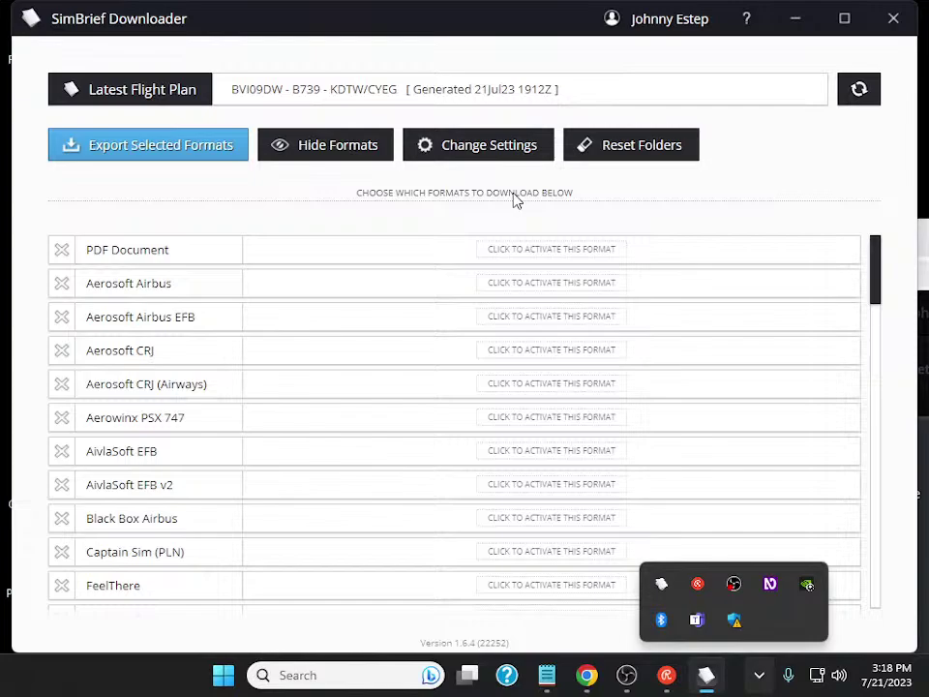
Step: Switch to Chrome to look at the SimBrief briefing's remarks and ATC flight plan sections, and return to the notes in Notepad
key("alt+Tab")
key("alt+Tab")
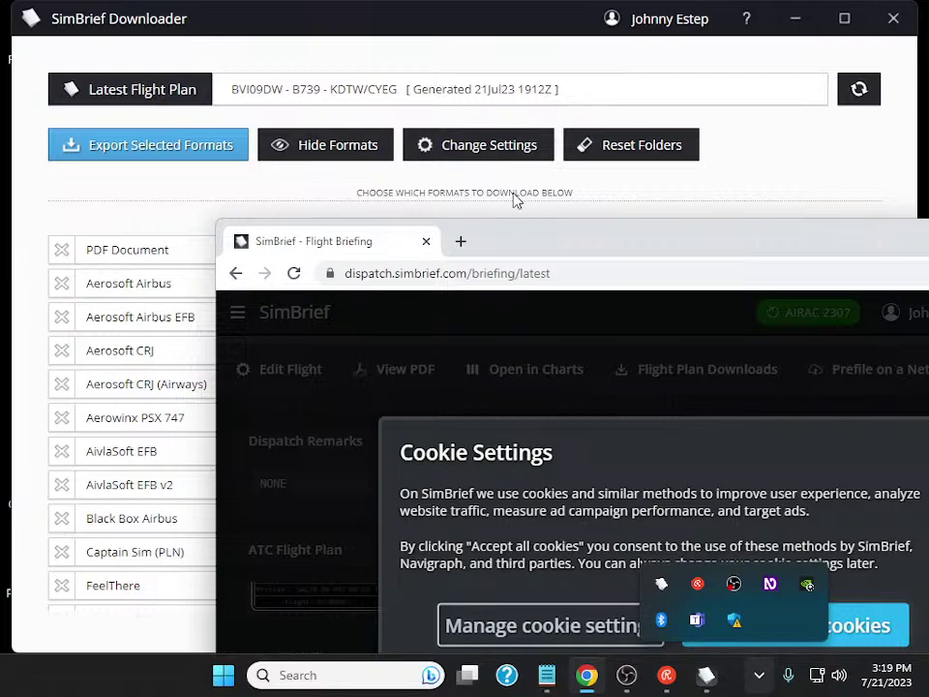
key("alt+Tab")
key("alt+Tab")
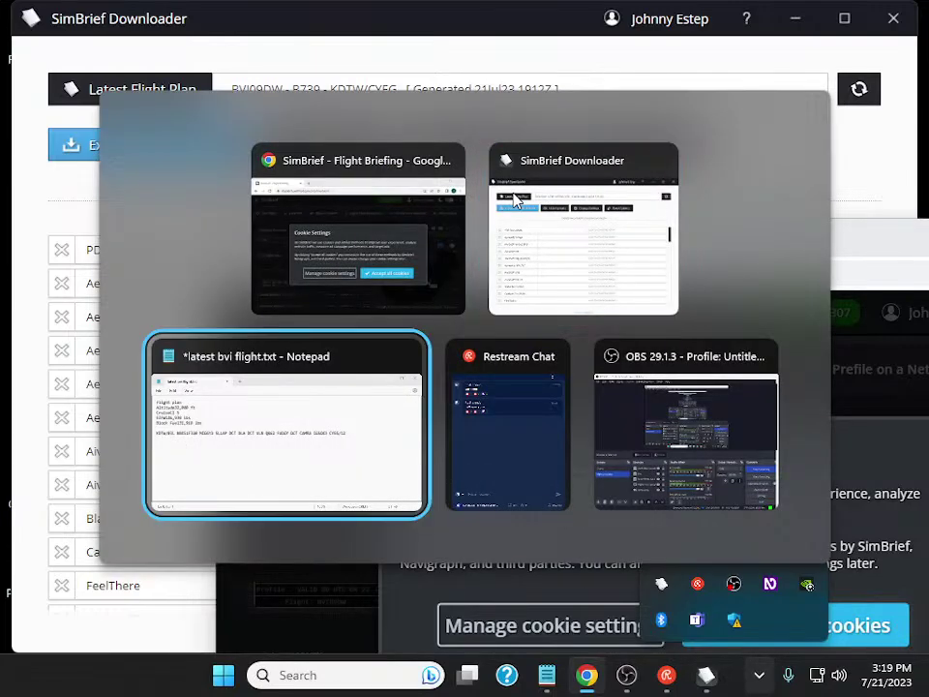
key("alt+Tab")
key("alt+Tab")
key("alt+Tab")
key("alt+Tab")
key("alt+Tab")
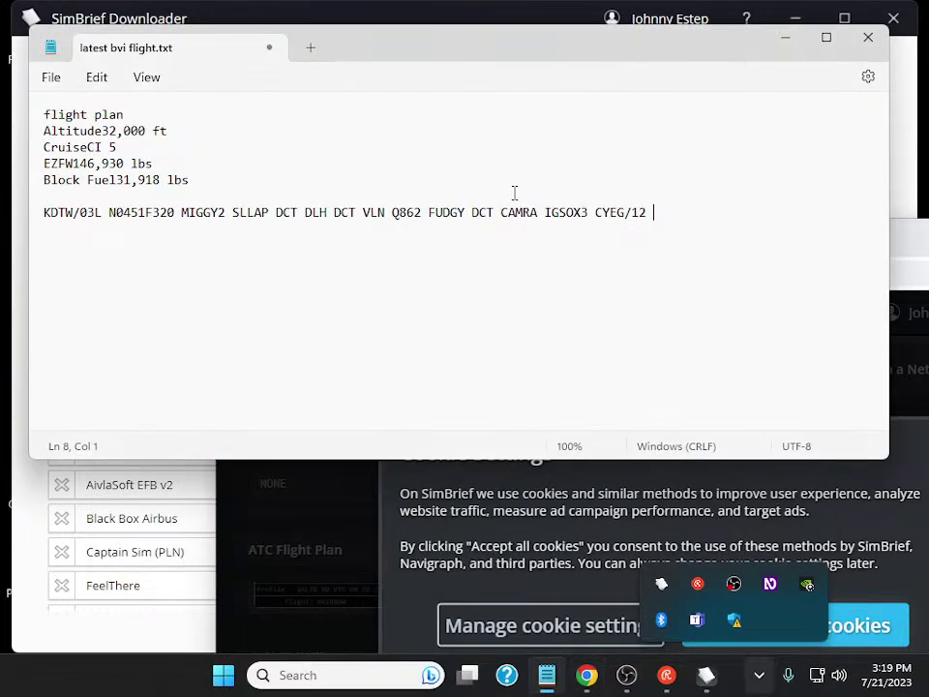
Step: Review the flight plan notes line by line from the heading down to the route
key("ctrl+Home")
key("Down")
key("Down")
key("Up")
key("Down")
key("Down")
key("Up")
key("Down")
key("Down")
key("Down")
key("Down")
key("Down")
Step: Switch to OBS and move the focus to the Stop Streaming control
key("alt+Tab")
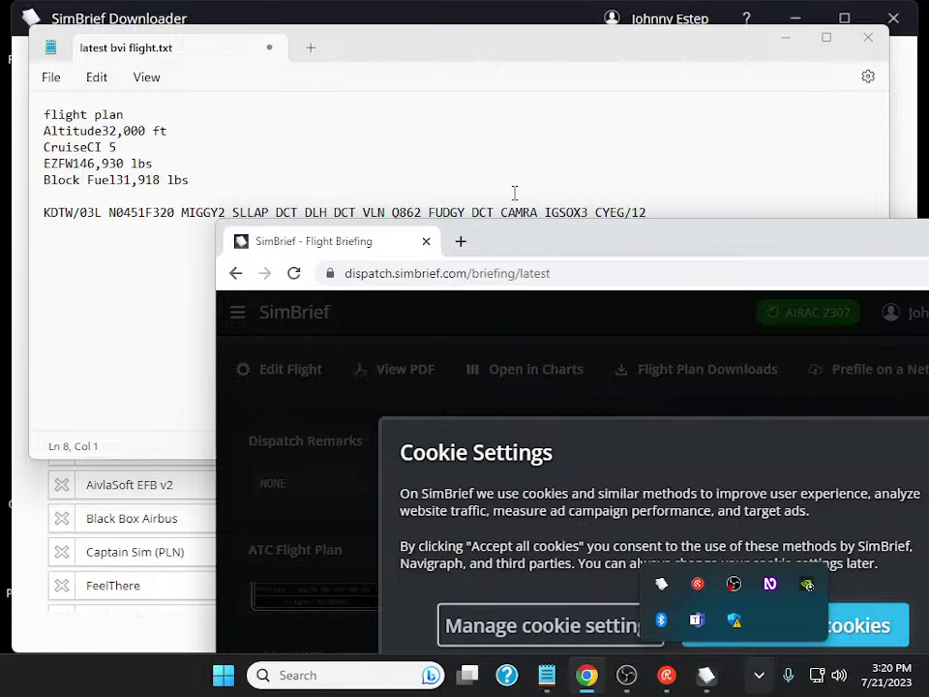
key("alt+Tab")
key("alt+Tab")
key("alt+Tab")
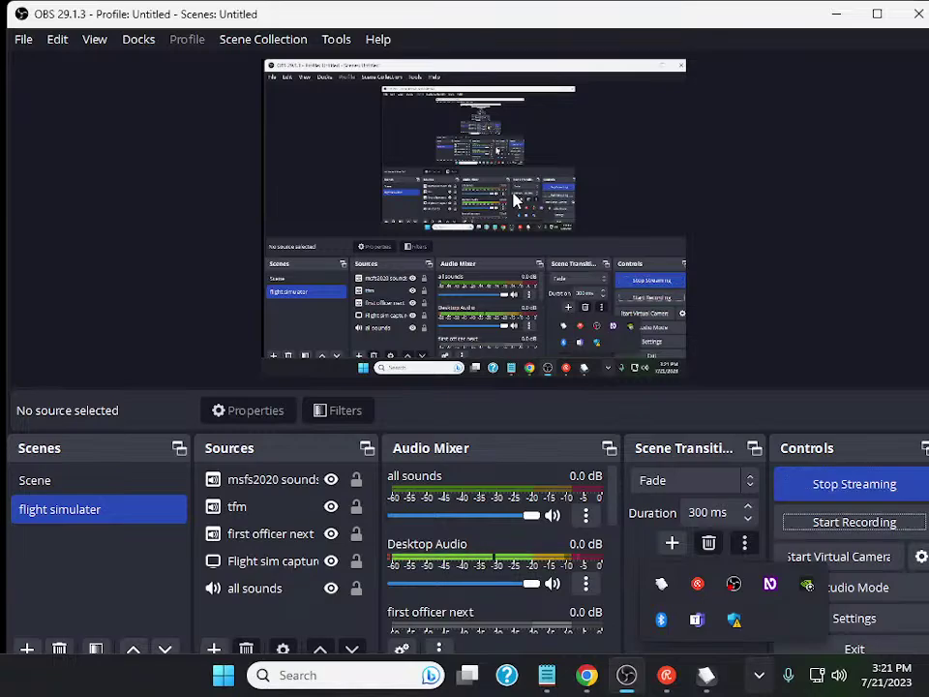
key("shift+Tab")
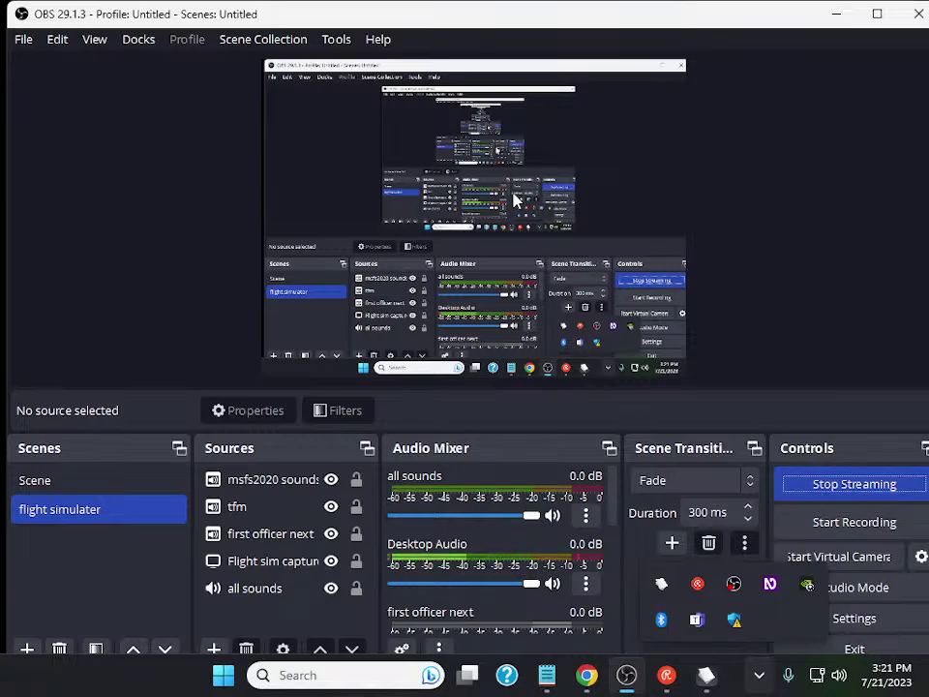
key("Tab")
key("shift+Tab")
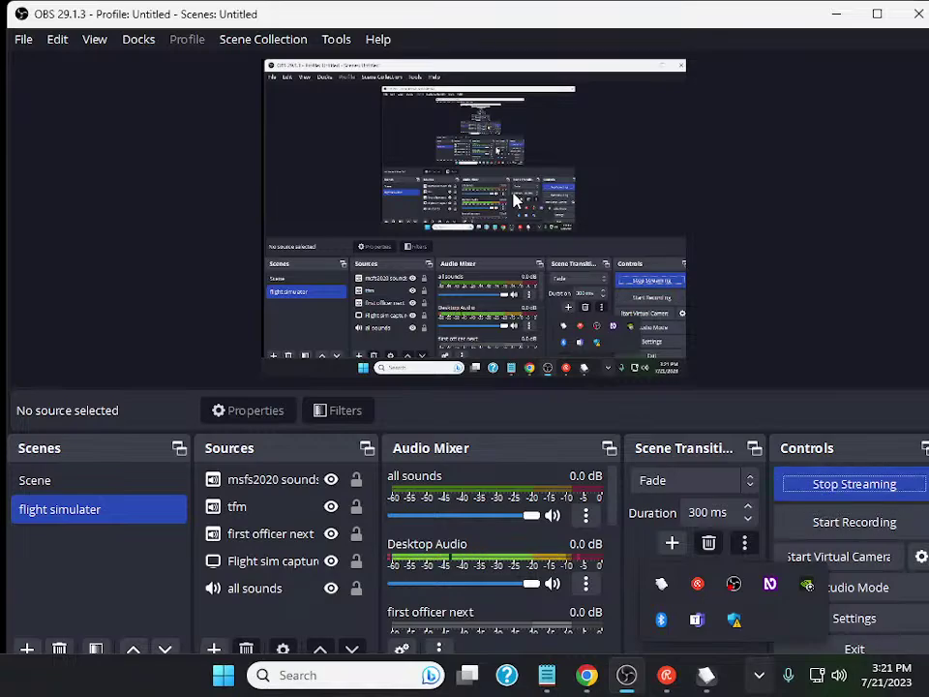